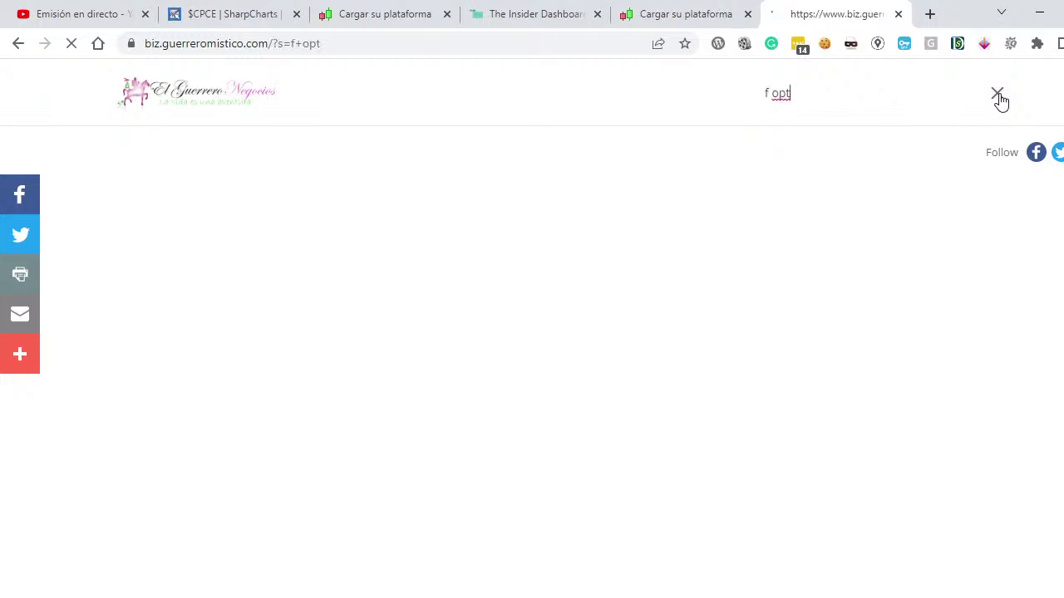
- Open the article "F Óptima: fracción óptima de capital a arriesgar en cada operación" from the site's search results
{"action": "scroll", "coordinate": [565, 301], "scroll_direction": "down", "scroll_amount": 3}
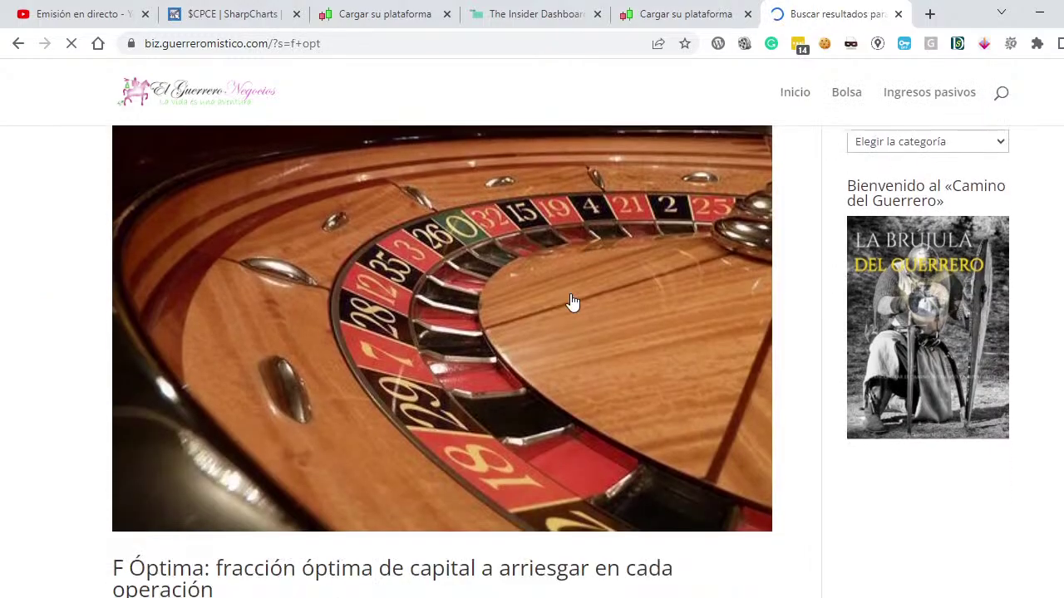
{"action": "scroll", "coordinate": [468, 315], "scroll_direction": "up", "scroll_amount": 2}
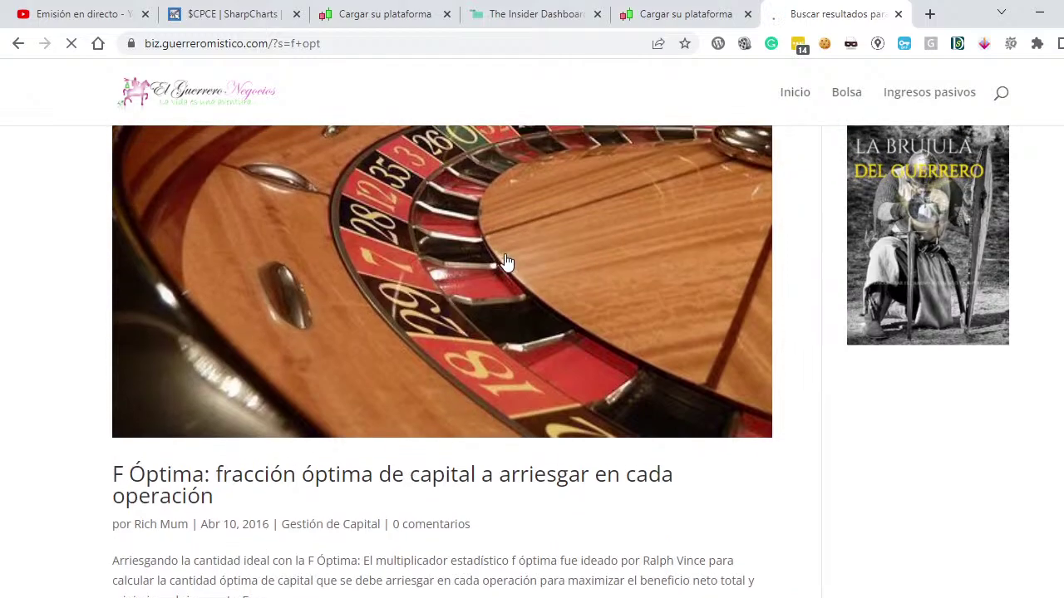
{"action": "scroll", "coordinate": [282, 374], "scroll_direction": "down", "scroll_amount": 1}
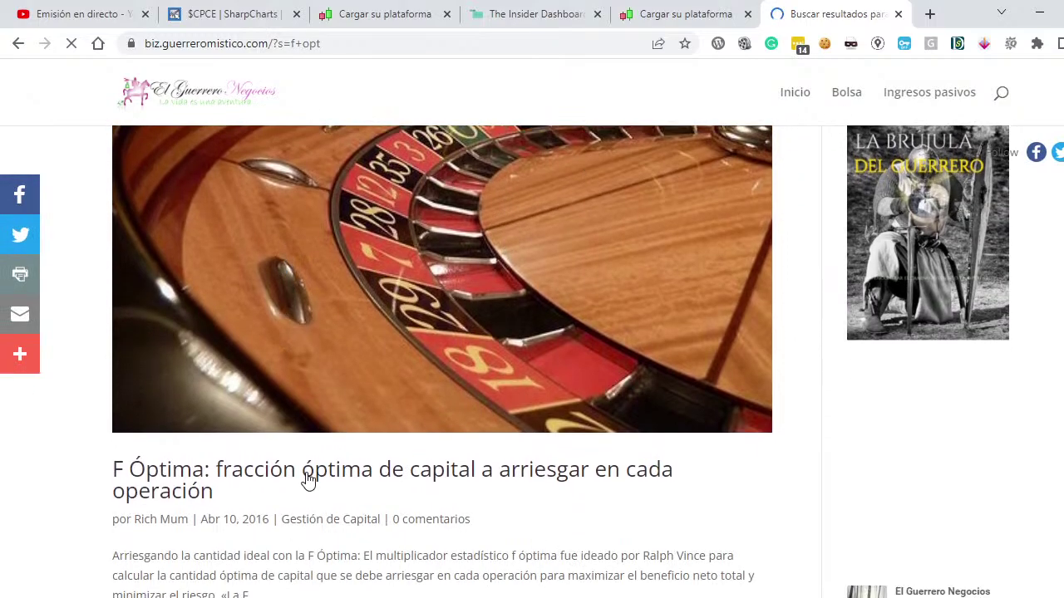
{"action": "scroll", "coordinate": [560, 484], "scroll_direction": "down", "scroll_amount": 1}
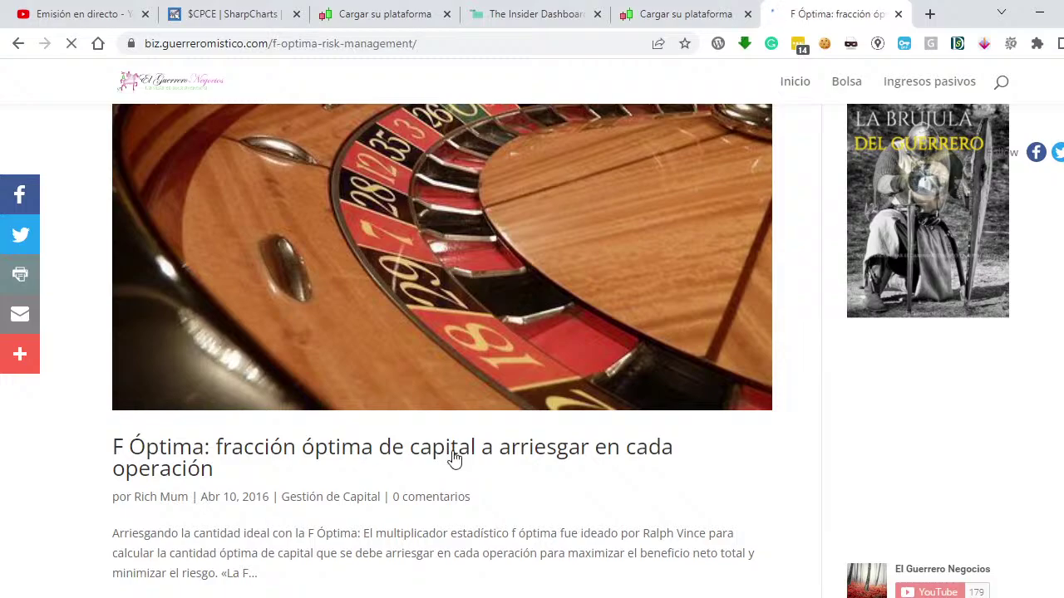
- Read through the F Óptima article down to its software summary and dismiss the free book offer
{"action": "scroll", "coordinate": [580, 392], "scroll_direction": "down", "scroll_amount": 3}
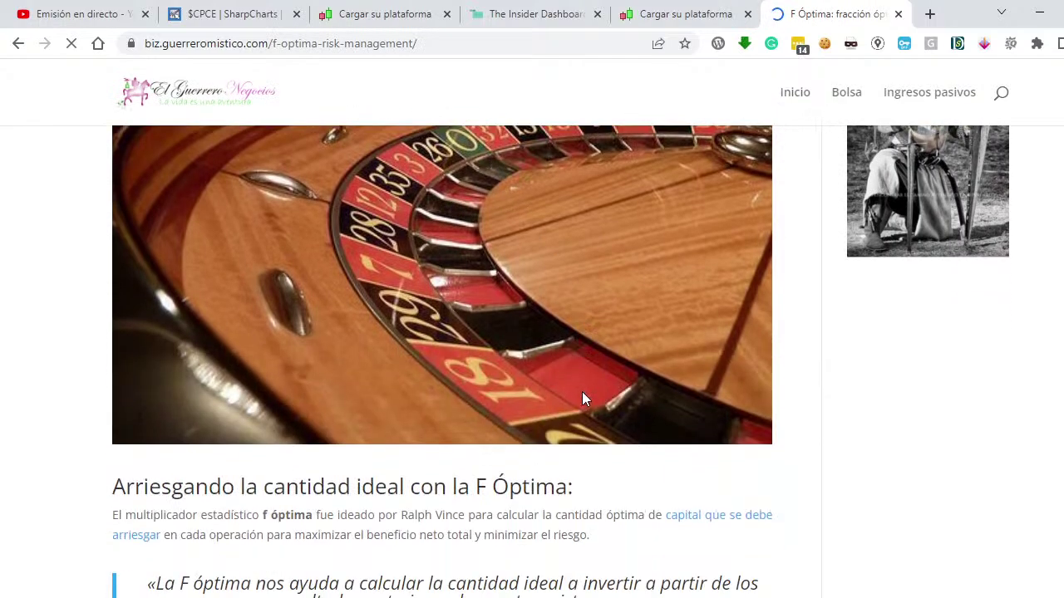
{"action": "scroll", "coordinate": [582, 391], "scroll_direction": "down", "scroll_amount": 4}
{"action": "scroll", "coordinate": [583, 399], "scroll_direction": "down", "scroll_amount": 4}
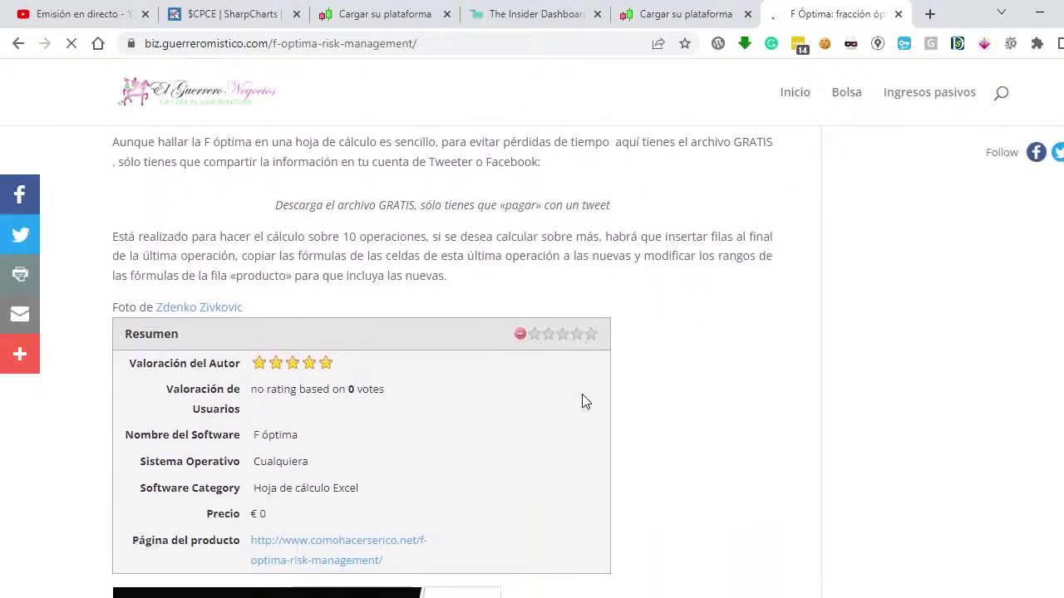
{"action": "scroll", "coordinate": [630, 397], "scroll_direction": "up", "scroll_amount": 3}
{"action": "scroll", "coordinate": [630, 396], "scroll_direction": "down", "scroll_amount": 3}
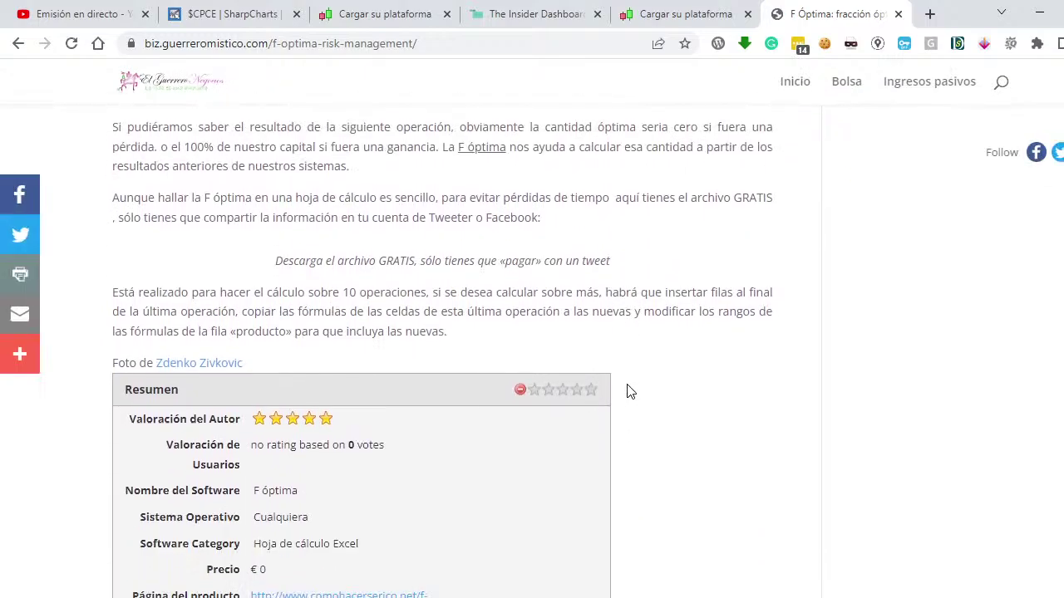
{"action": "scroll", "coordinate": [478, 147], "scroll_direction": "up", "scroll_amount": 1}
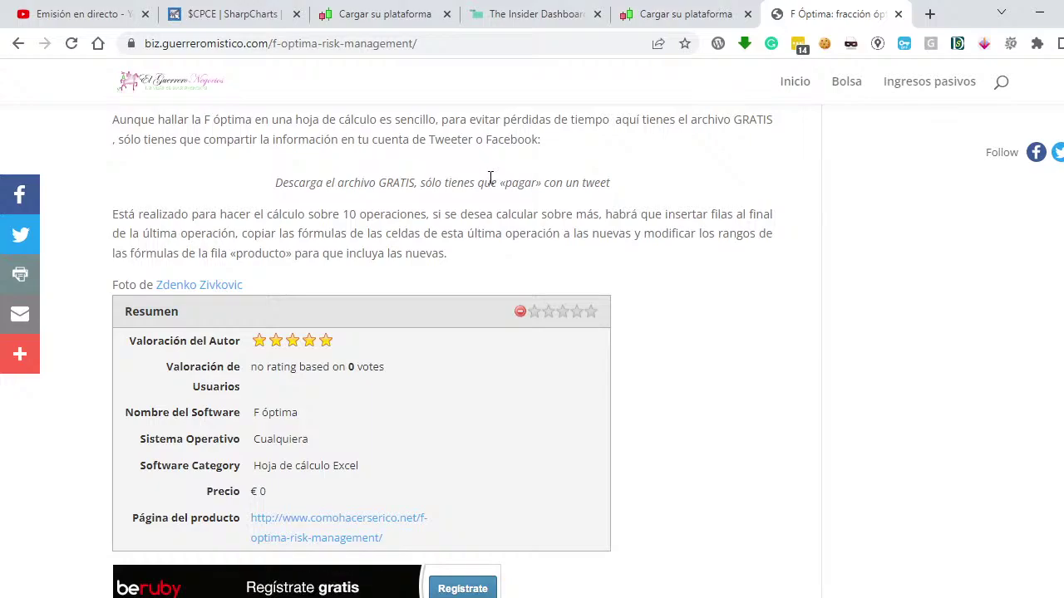
{"action": "scroll", "coordinate": [456, 211], "scroll_direction": "down", "scroll_amount": 1}
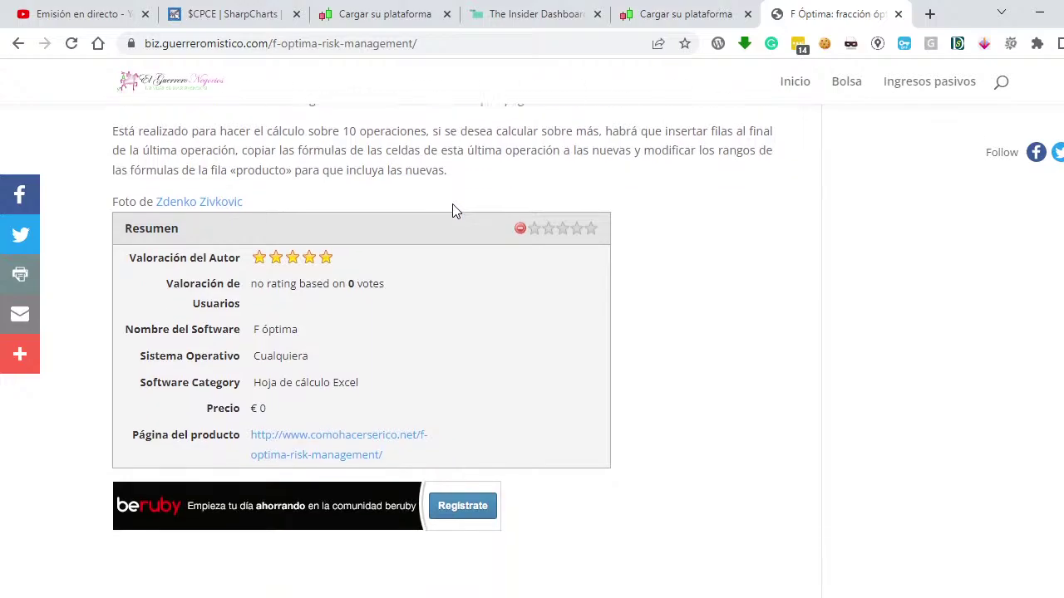
{"action": "scroll", "coordinate": [549, 212], "scroll_direction": "down", "scroll_amount": 2}
{"action": "scroll", "coordinate": [553, 209], "scroll_direction": "up", "scroll_amount": 8}
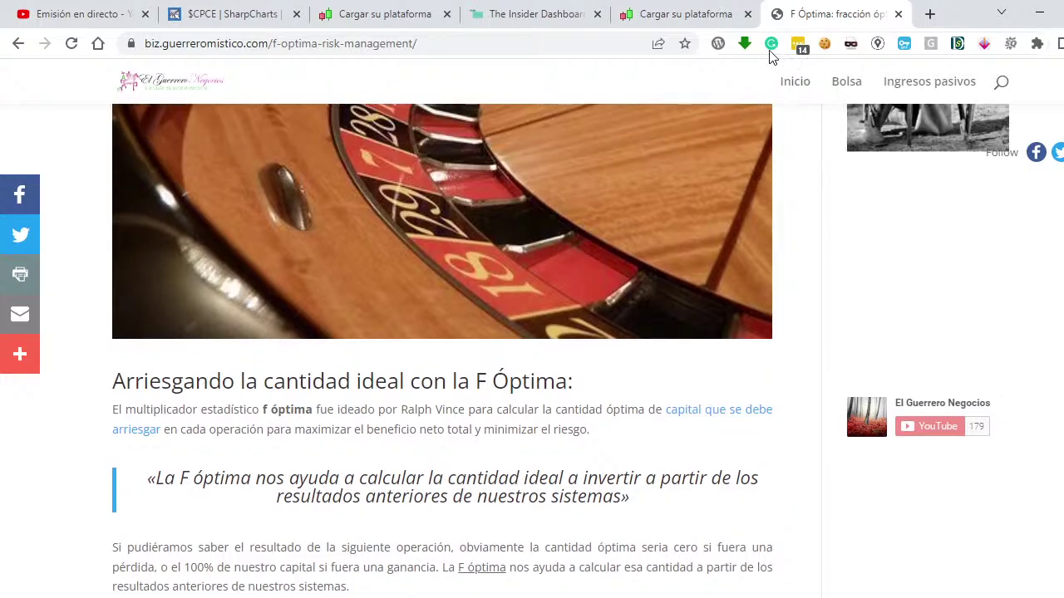
{"action": "mouse_move", "coordinate": [691, 33]}
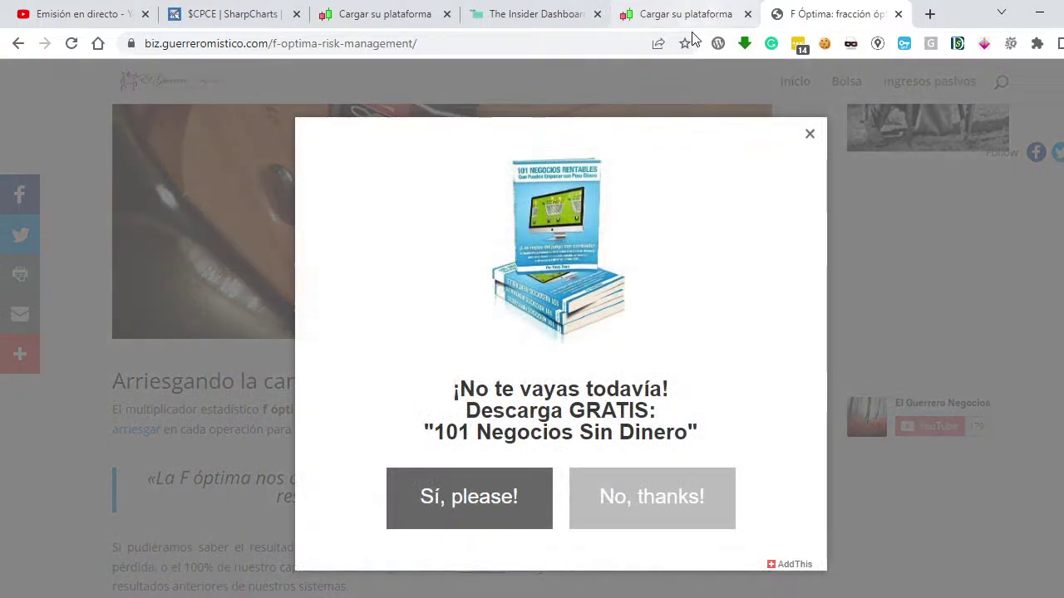
{"action": "left_click", "coordinate": [812, 136]}
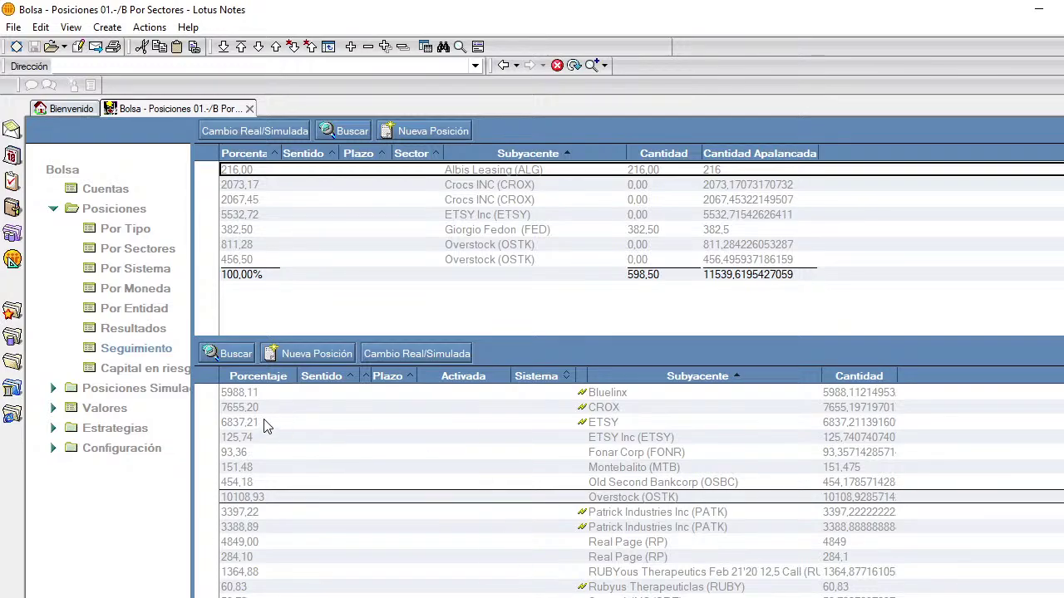
- In the Lotus Notes Bolsa database, enlarge the upper positions list and show the simulated positions by sector from the start of the list
{"action": "left_click", "coordinate": [160, 266]}
{"action": "left_click_drag", "start_coordinate": [530, 364], "coordinate": [530, 371]}
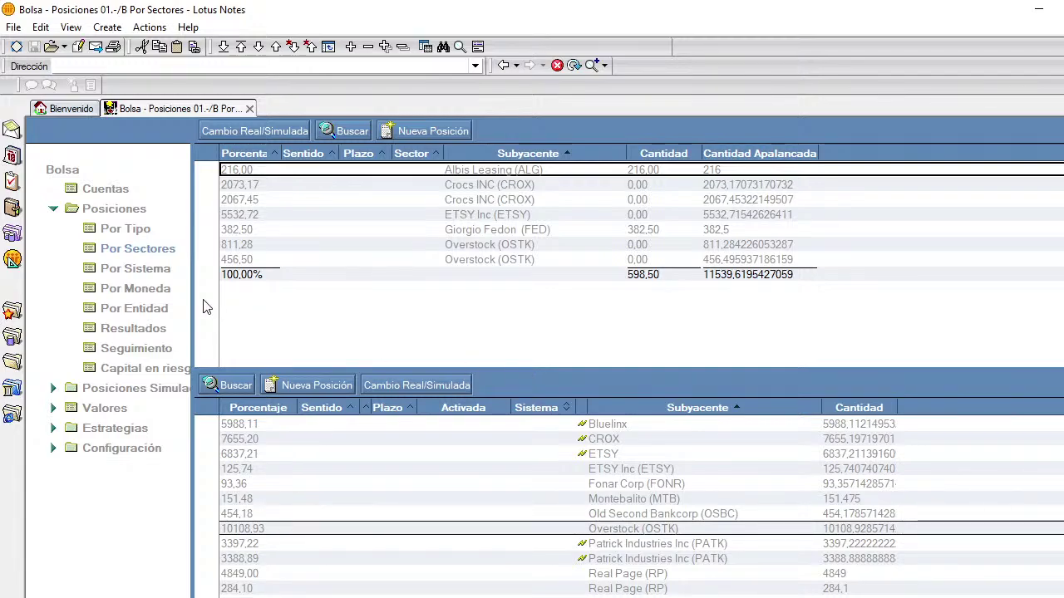
{"action": "left_click", "coordinate": [53, 209]}
{"action": "left_click", "coordinate": [53, 229]}
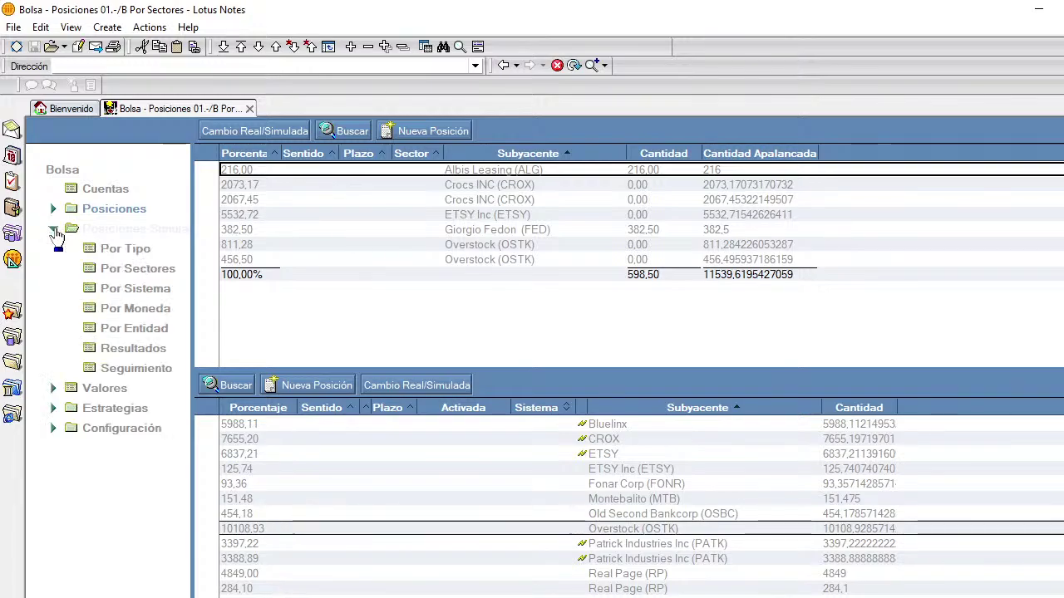
{"action": "left_click", "coordinate": [158, 272]}
{"action": "scroll", "coordinate": [703, 278], "scroll_direction": "up", "scroll_amount": 4}
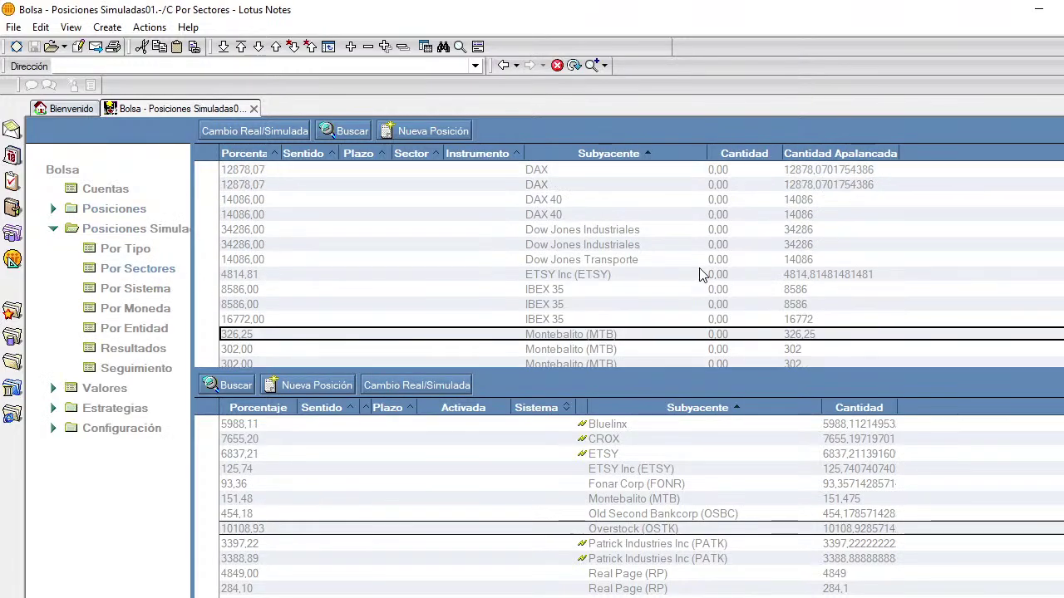
- Go through the simulated positions one by one, from the CAC 40 entries down to the first IBEX 35 entry
{"action": "left_click", "coordinate": [627, 175]}
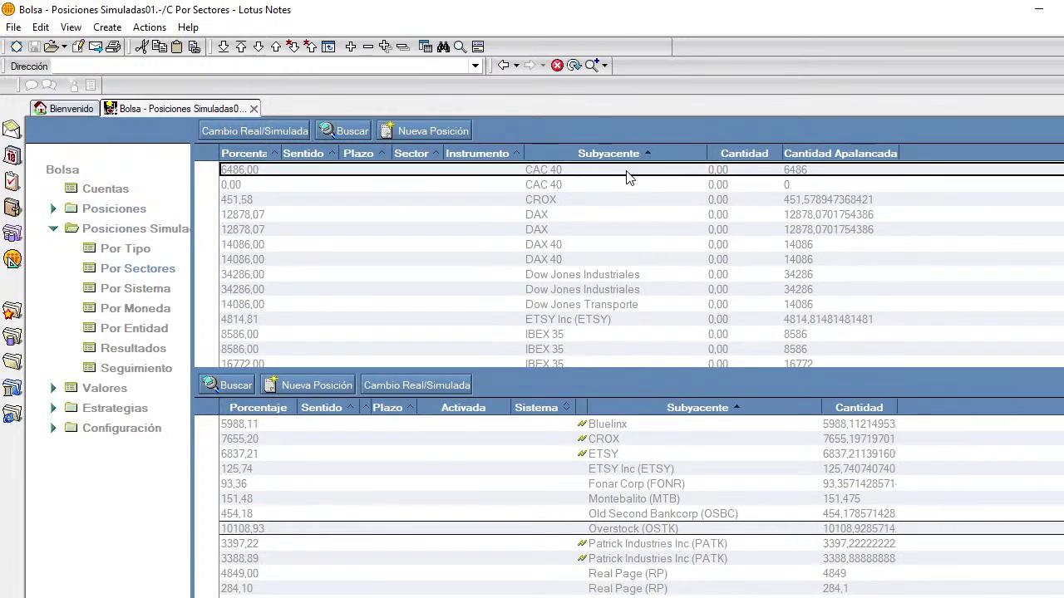
{"action": "left_click", "coordinate": [629, 187]}
{"action": "left_click", "coordinate": [628, 174]}
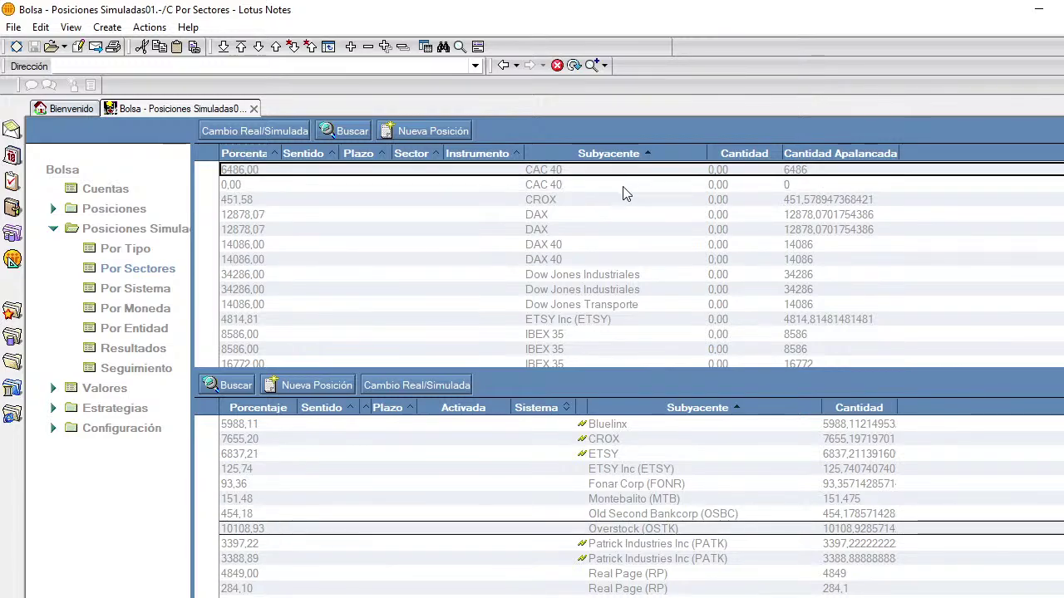
{"action": "left_click", "coordinate": [624, 192]}
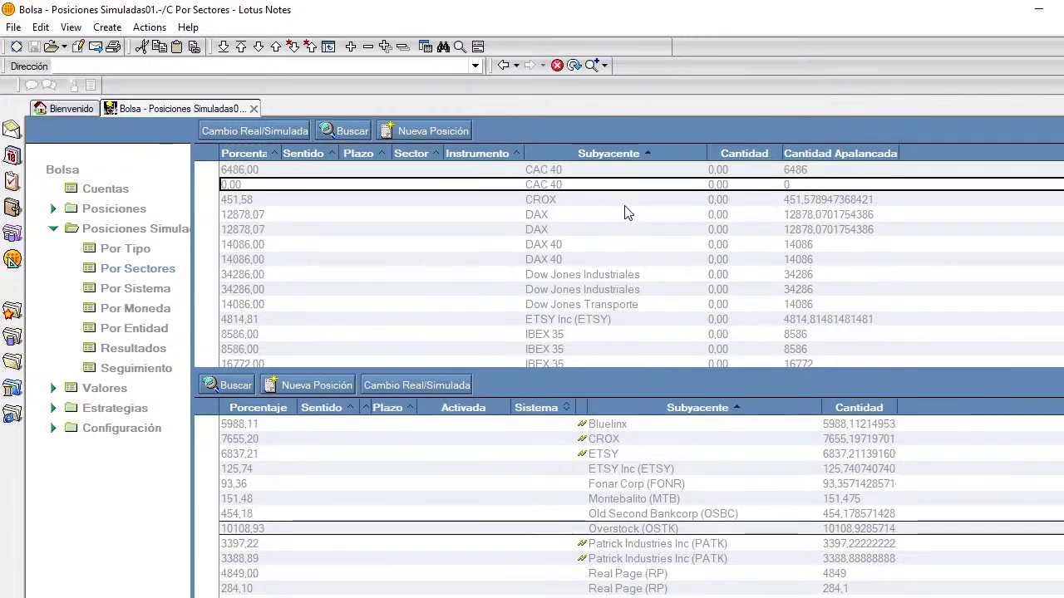
{"action": "left_click", "coordinate": [629, 217]}
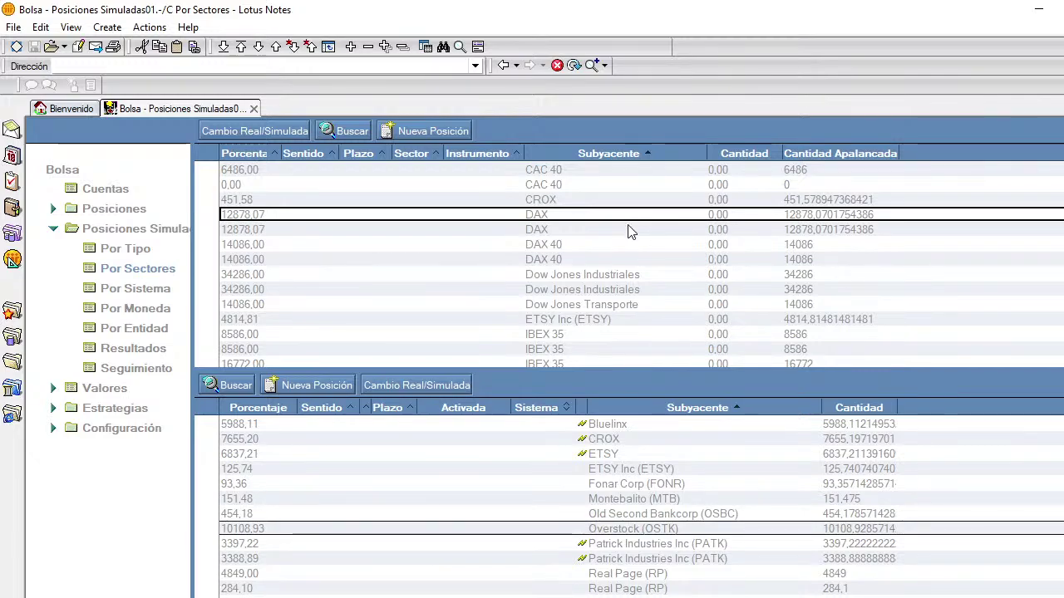
{"action": "left_click", "coordinate": [630, 232]}
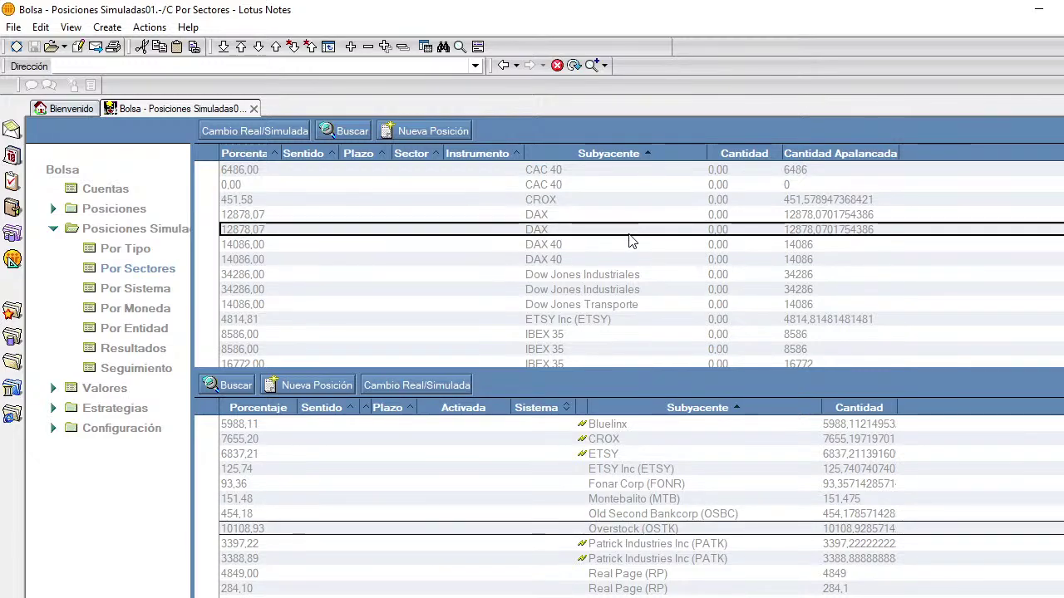
{"action": "left_click", "coordinate": [630, 248]}
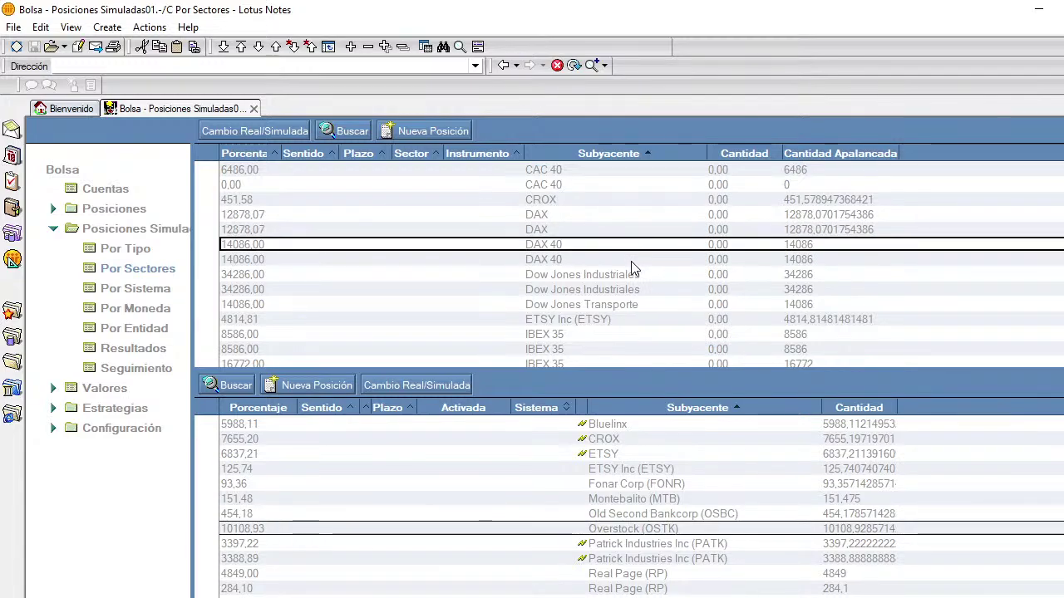
{"action": "left_click", "coordinate": [630, 265]}
{"action": "scroll", "coordinate": [631, 268], "scroll_direction": "down", "scroll_amount": 1}
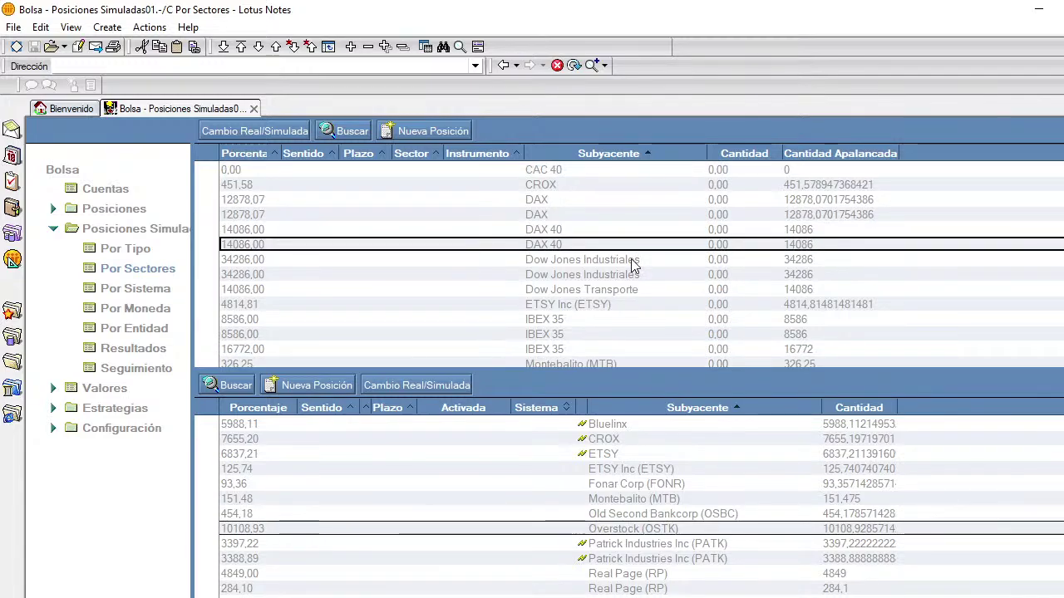
{"action": "left_click", "coordinate": [631, 266]}
{"action": "left_click", "coordinate": [637, 275]}
{"action": "scroll", "coordinate": [636, 290], "scroll_direction": "down", "scroll_amount": 1}
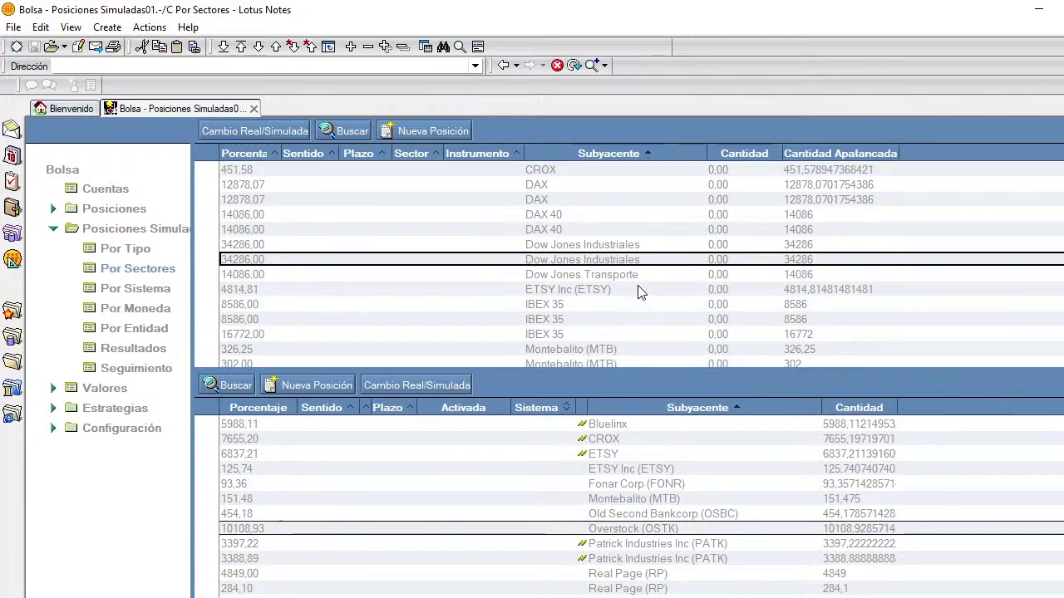
{"action": "left_click", "coordinate": [638, 293]}
{"action": "scroll", "coordinate": [638, 296], "scroll_direction": "down", "scroll_amount": 1}
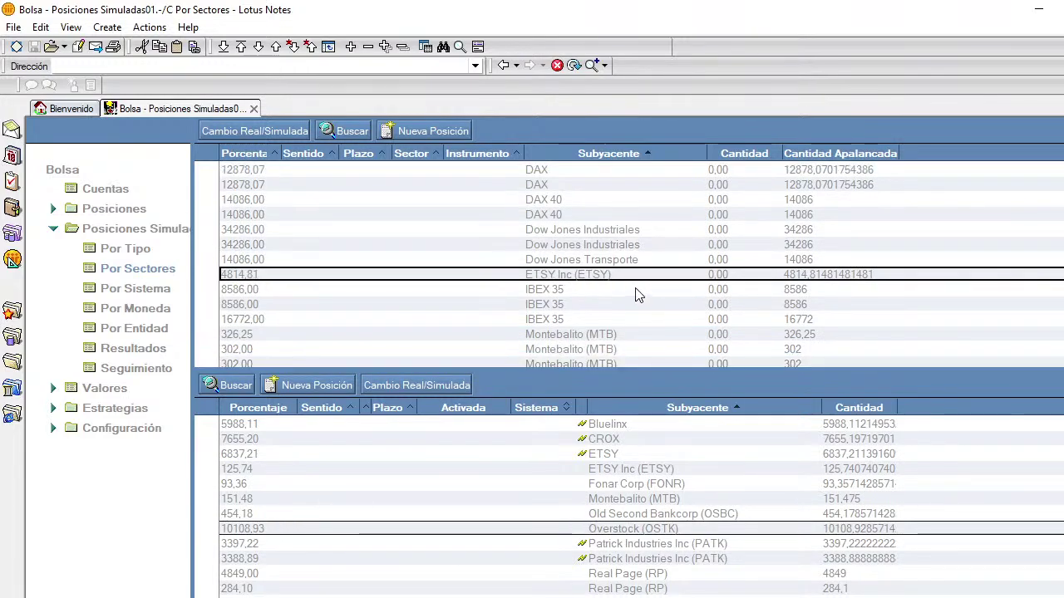
{"action": "left_click", "coordinate": [637, 291]}
{"action": "scroll", "coordinate": [636, 290], "scroll_direction": "down", "scroll_amount": 1}
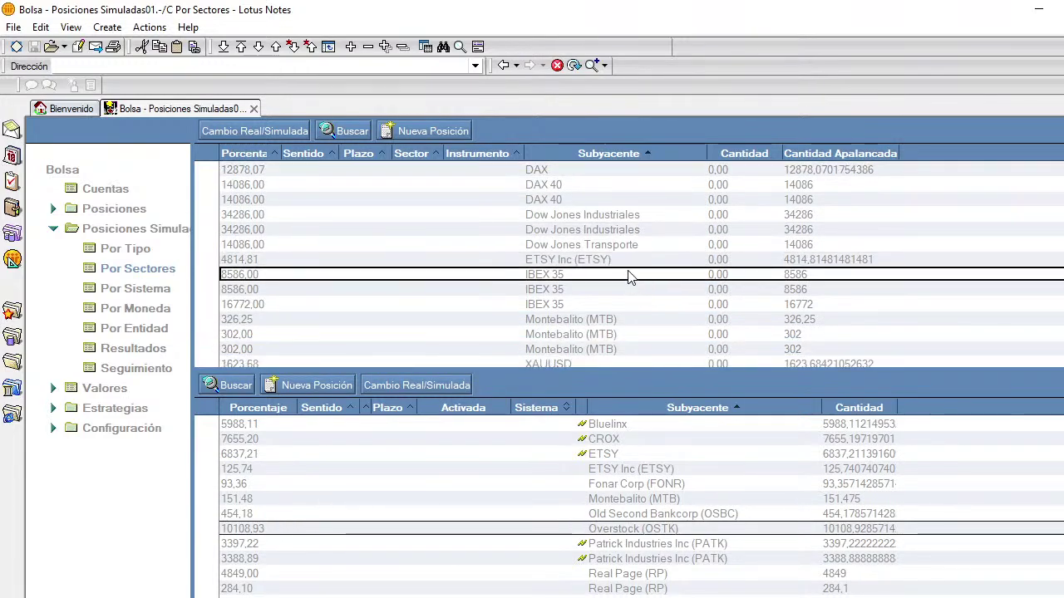
- Open the Weinstein en Estirón and Weinstein en Estirón con Salida Estimada positions on the IBEX 35 and compare them
{"action": "double_click", "coordinate": [627, 274]}
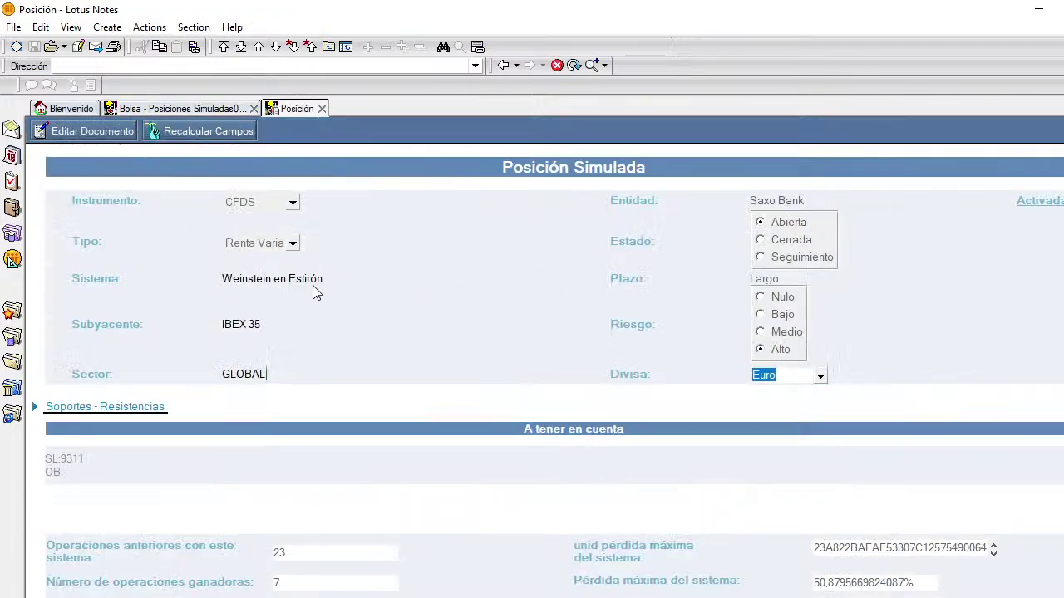
{"action": "left_click", "coordinate": [218, 111]}
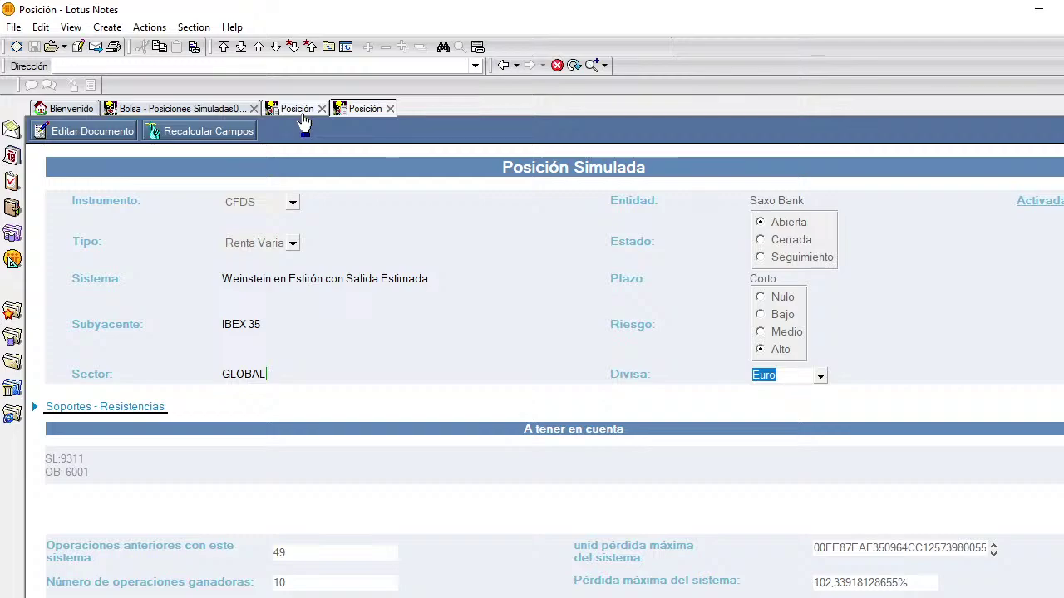
{"action": "left_click", "coordinate": [302, 116]}
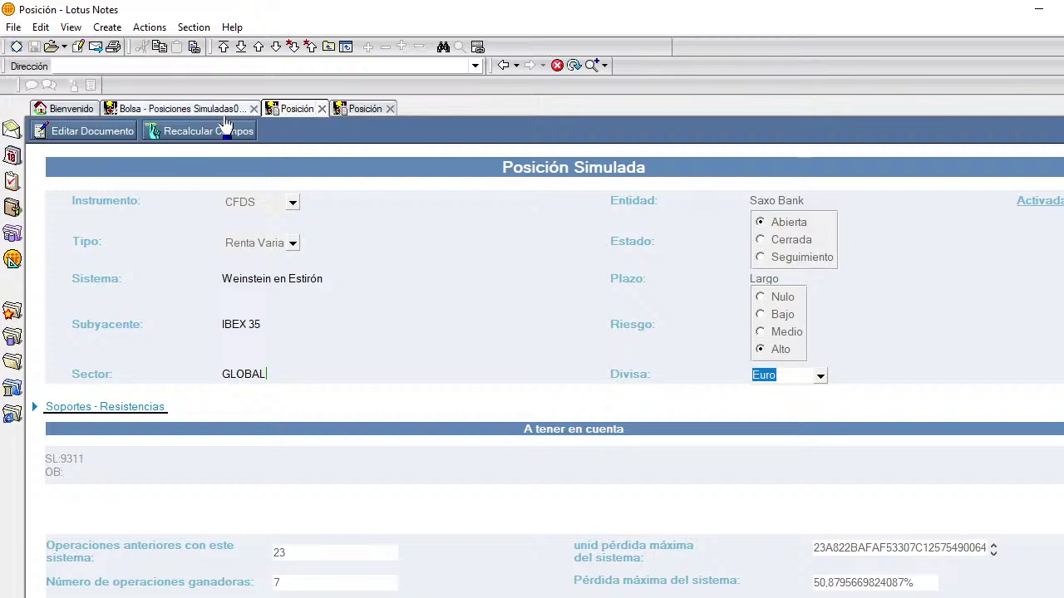
- Return to Chrome and open the Amazon.es search page for "garrafa agua grado alimenticio" in a new tab
{"action": "left_click", "coordinate": [1039, 10]}
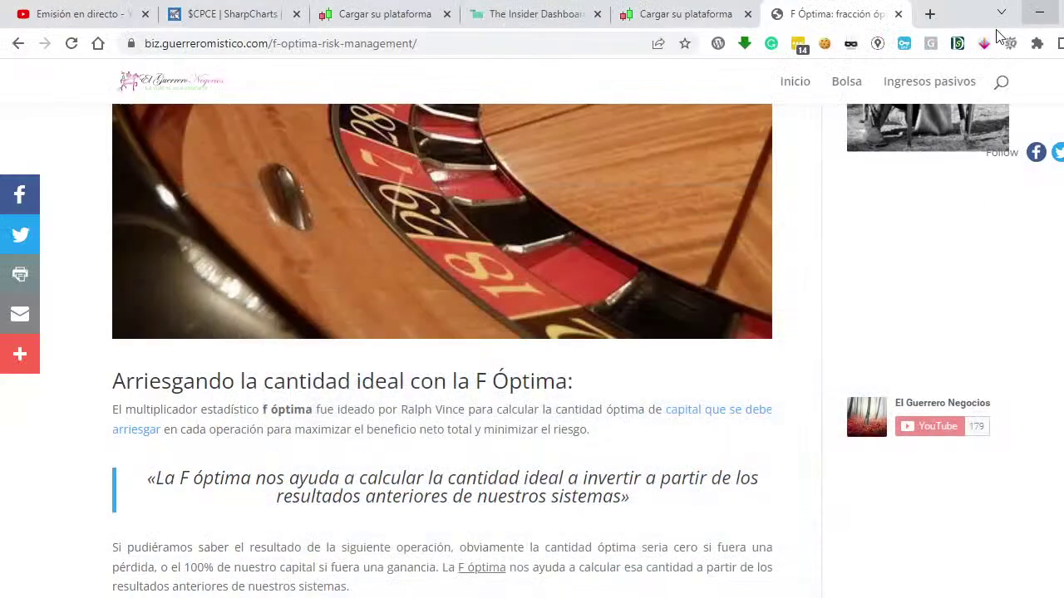
{"action": "left_click", "coordinate": [929, 17]}
{"action": "type", "text": "ama"}
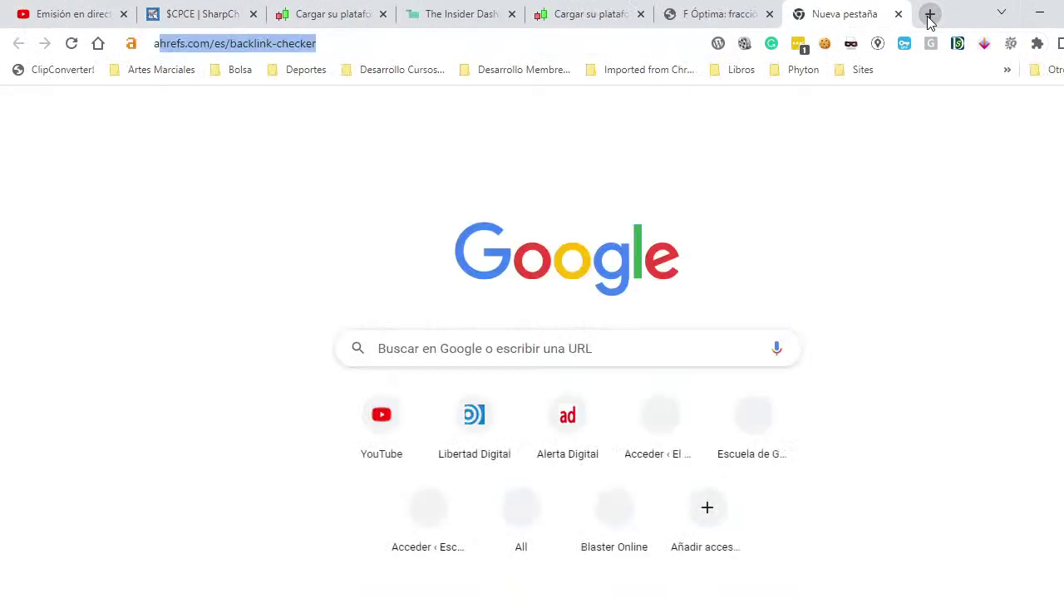
{"action": "key", "text": "End"}
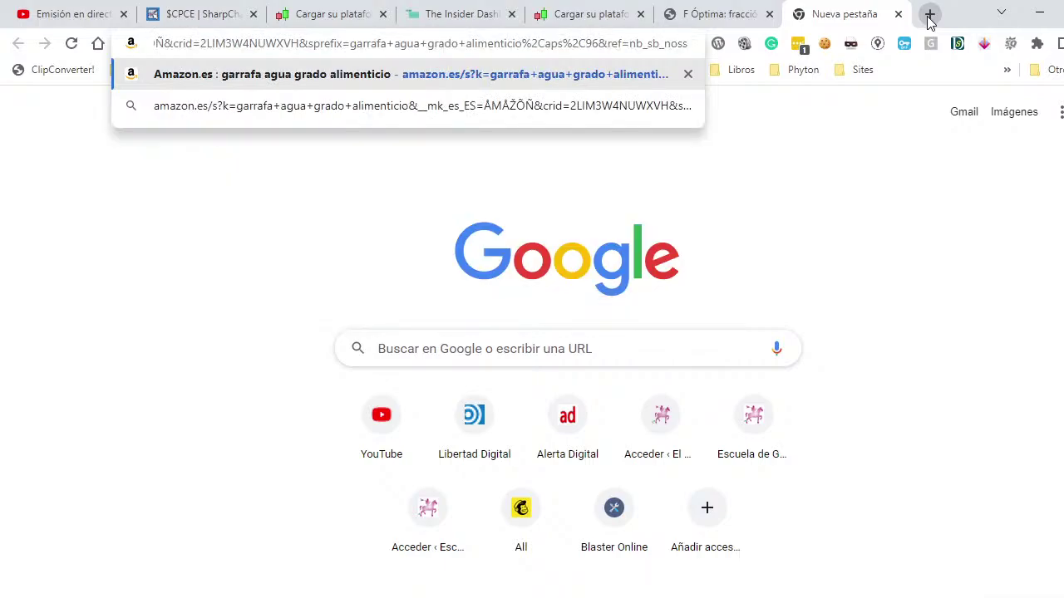
{"action": "key", "text": "Return"}
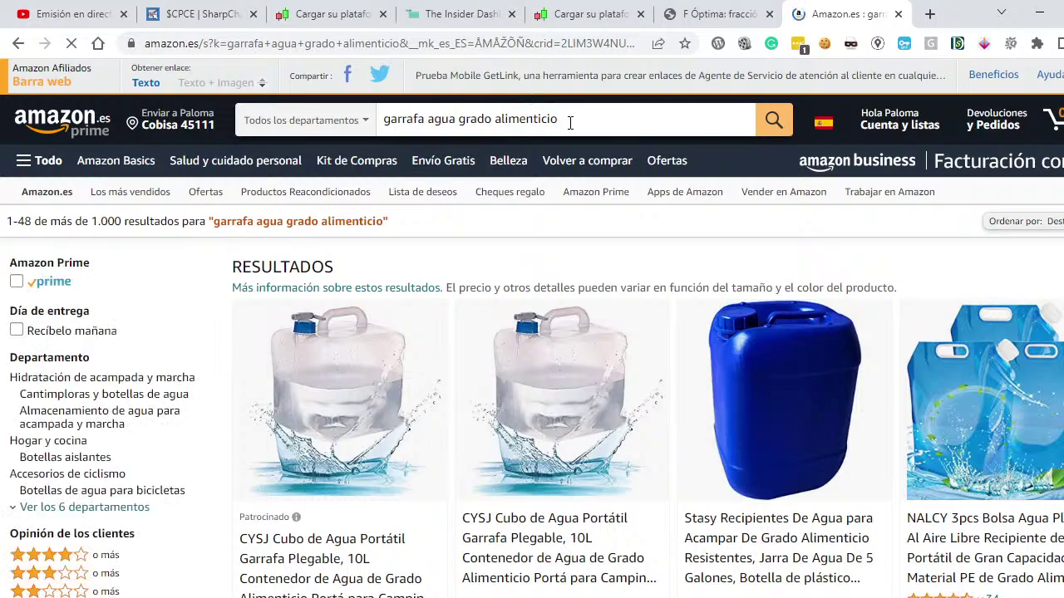
- Clear the "garrafa agua grado alimenticio" query from the Amazon search box
{"action": "left_click_drag", "start_coordinate": [570, 118], "coordinate": [425, 120]}
{"action": "triple_click", "coordinate": [373, 117]}
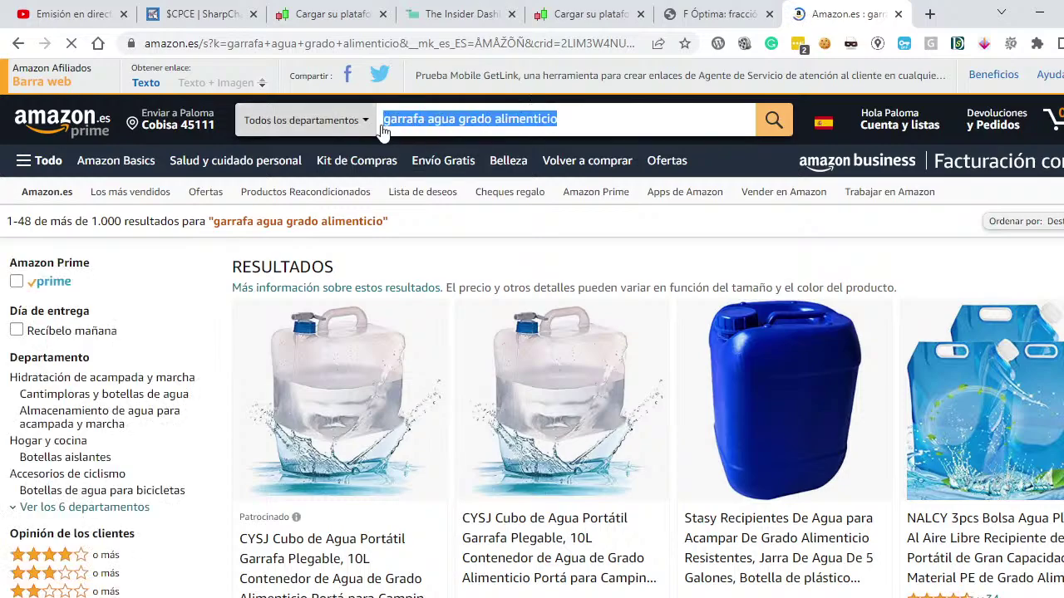
{"action": "left_click", "coordinate": [595, 122]}
{"action": "scroll", "coordinate": [595, 127], "scroll_direction": "down", "scroll_amount": 1}
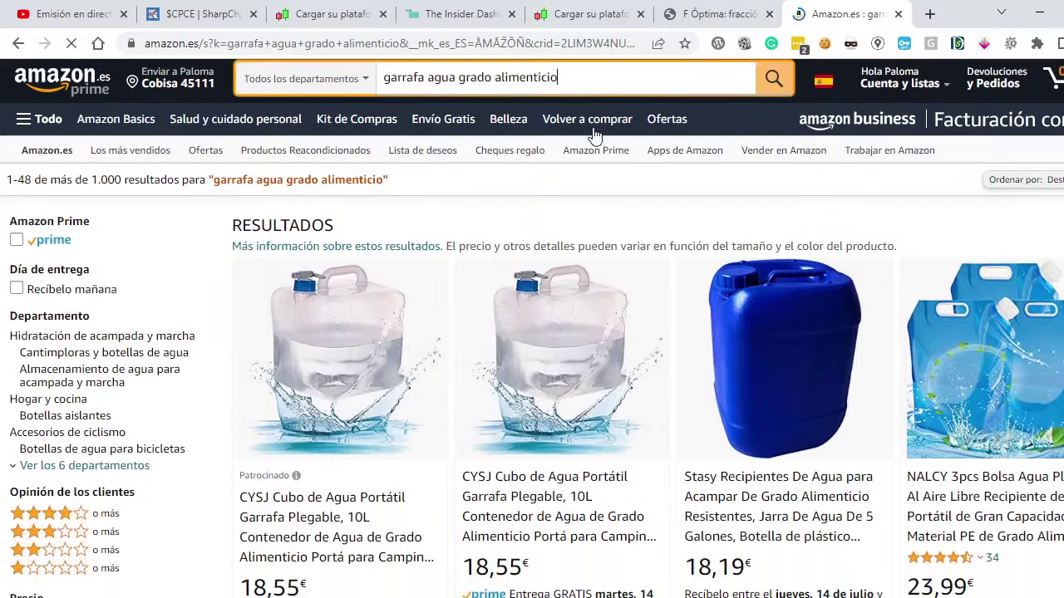
{"action": "scroll", "coordinate": [594, 134], "scroll_direction": "up", "scroll_amount": 1}
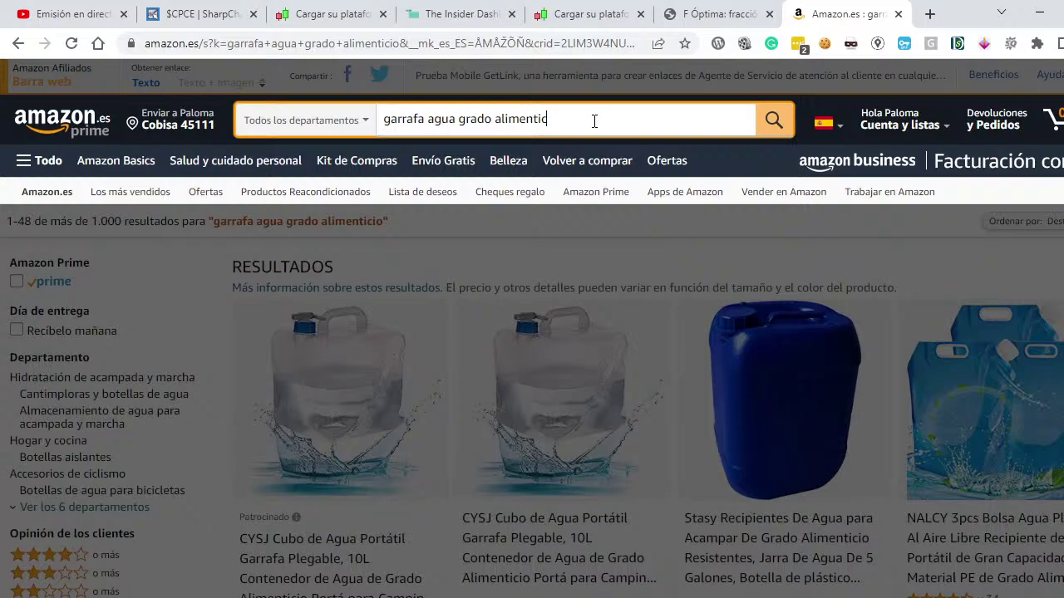
{"action": "key", "text": "BackSpace"}
{"action": "key", "text": "BackSpace"}
{"action": "key", "text": "BackSpace"}
{"action": "key", "text": "BackSpace"}
{"action": "key", "text": "BackSpace"}
{"action": "key", "text": "BackSpace"}
{"action": "key", "text": "BackSpace"}
{"action": "key", "text": "BackSpace"}
{"action": "key", "text": "BackSpace"}
{"action": "key", "text": "BackSpace"}
{"action": "key", "text": "BackSpace"}
{"action": "key", "text": "BackSpace"}
{"action": "key", "text": "BackSpace"}
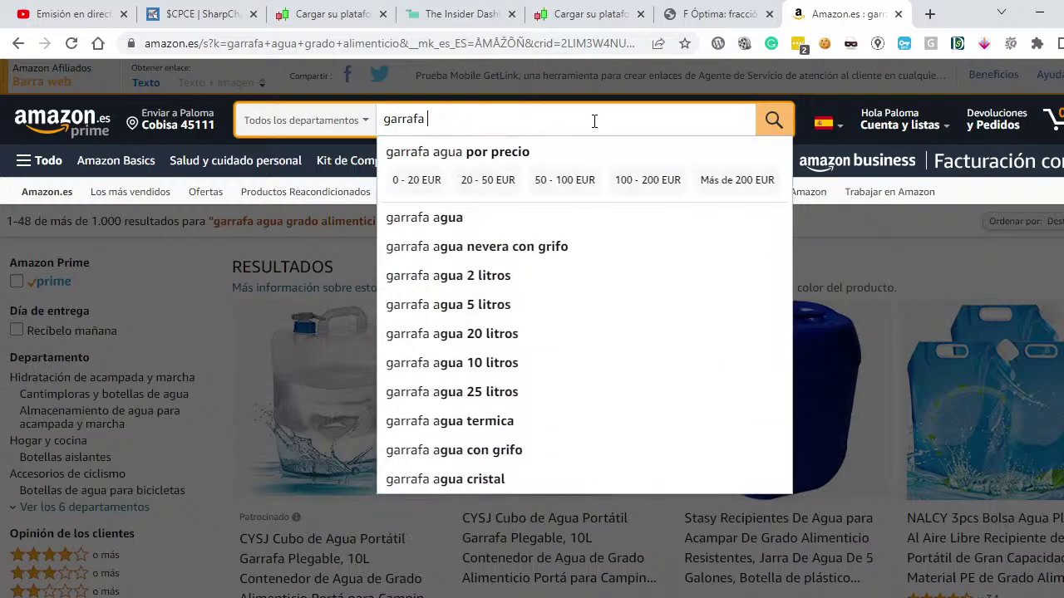
{"action": "key", "text": "BackSpace"}
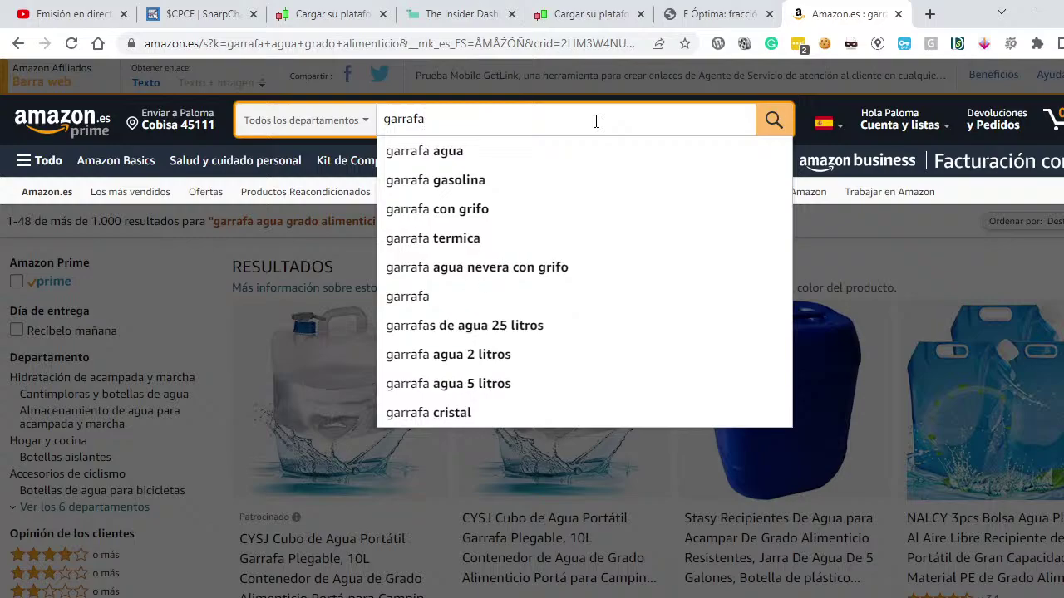
{"action": "key", "text": "BackSpace"}
{"action": "key", "text": "BackSpace"}
{"action": "key", "text": "BackSpace"}
{"action": "key", "text": "BackSpace"}
{"action": "key", "text": "BackSpace"}
{"action": "key", "text": "BackSpace"}
{"action": "key", "text": "BackSpace"}
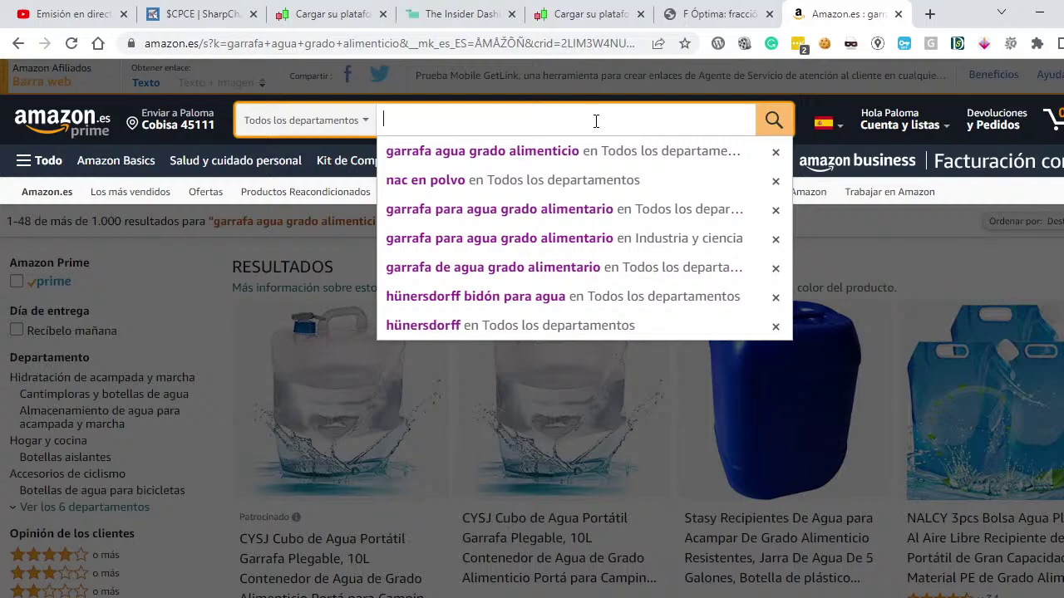
- Search Amazon in all departments for "stan weinstein secretos ganar dinero mercados alcistas y bajistas"
{"action": "type", "text": "stan"}
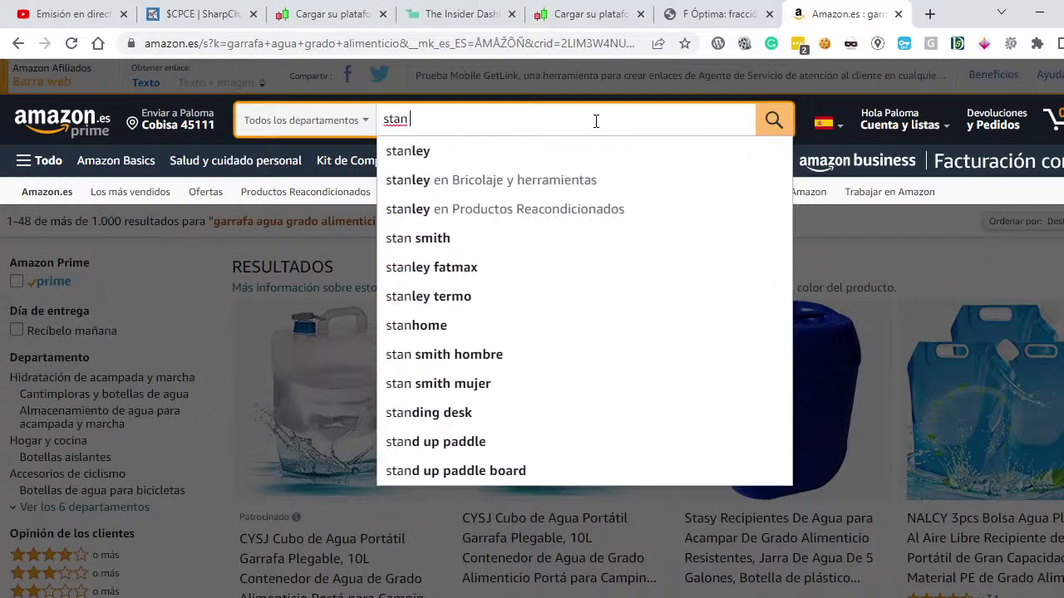
{"action": "type", "text": " weinst"}
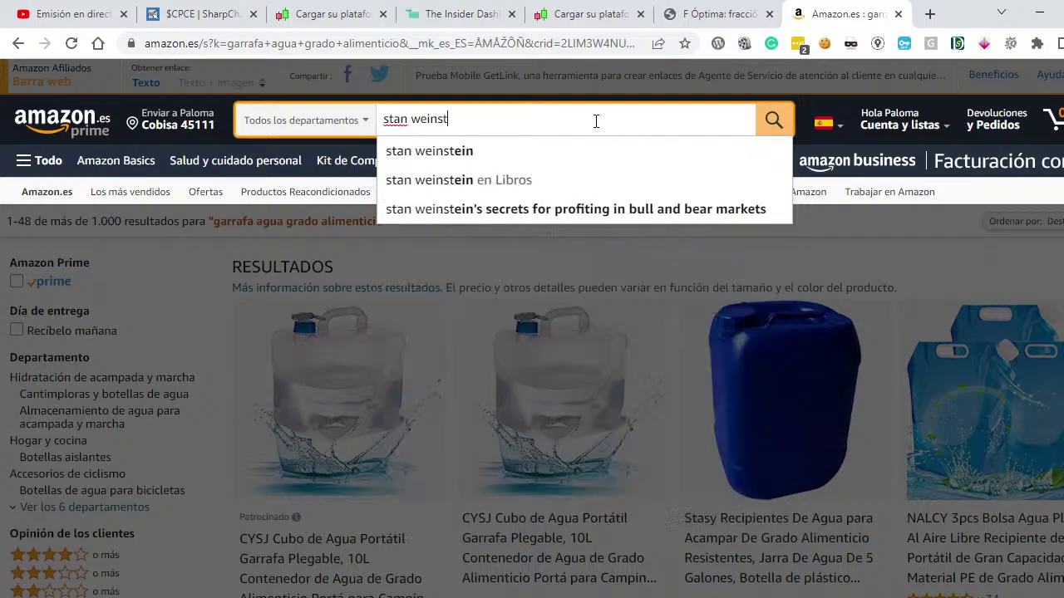
{"action": "type", "text": "ein sec"}
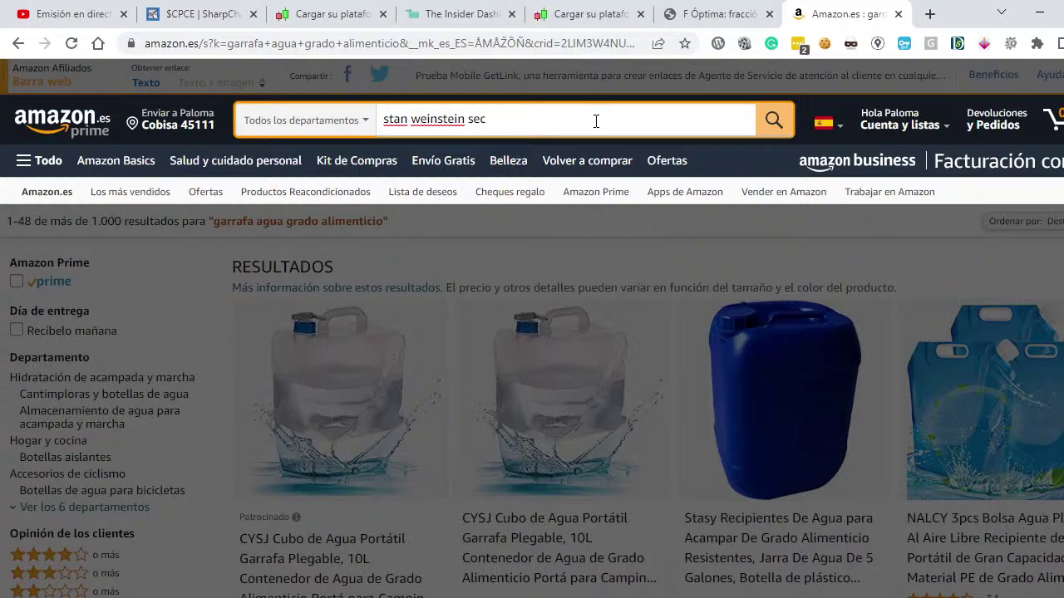
{"action": "type", "text": "retos ganar dinero mer"}
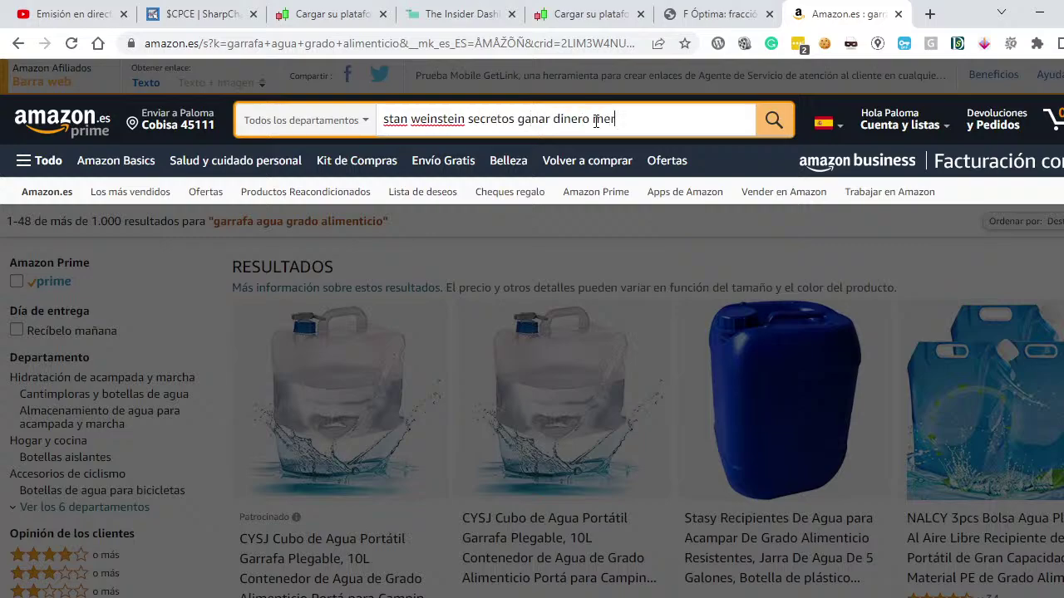
{"action": "type", "text": "cados alcistas y bajistas"}
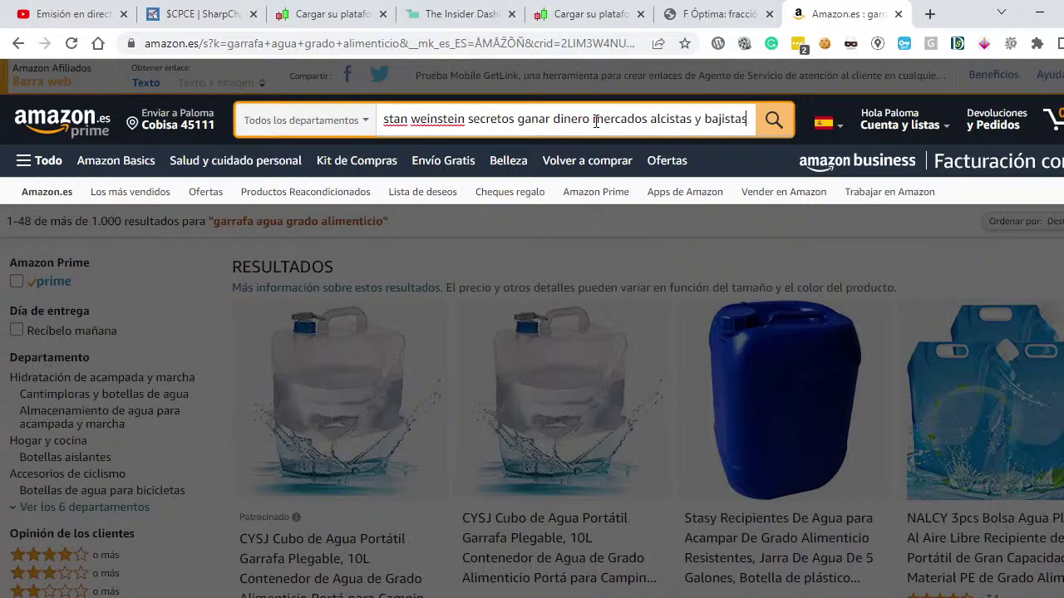
{"action": "key", "text": "Return"}
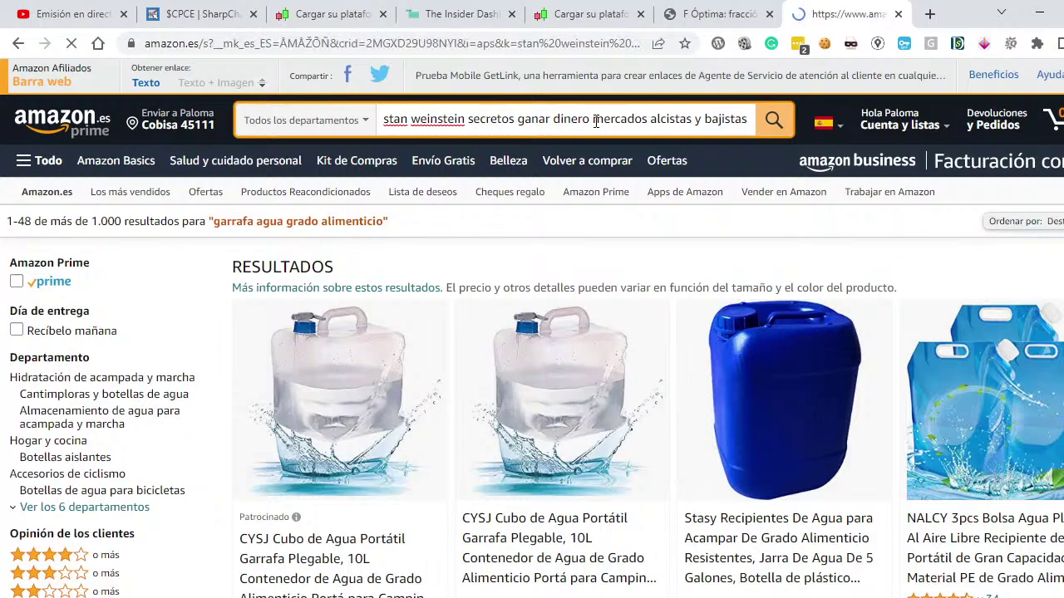
- Open the book "Secretos Para Ganar En Los Mercados Alcistas Y Bajistas" from the results, look over its details and close the tab
{"action": "scroll", "coordinate": [499, 241], "scroll_direction": "down", "scroll_amount": 1}
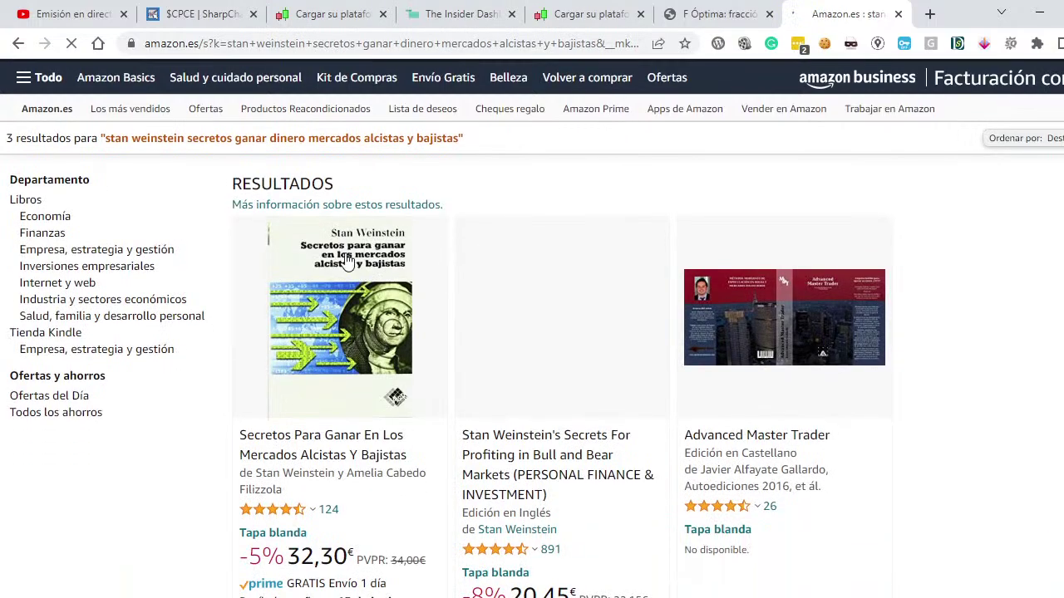
{"action": "left_click", "coordinate": [365, 321]}
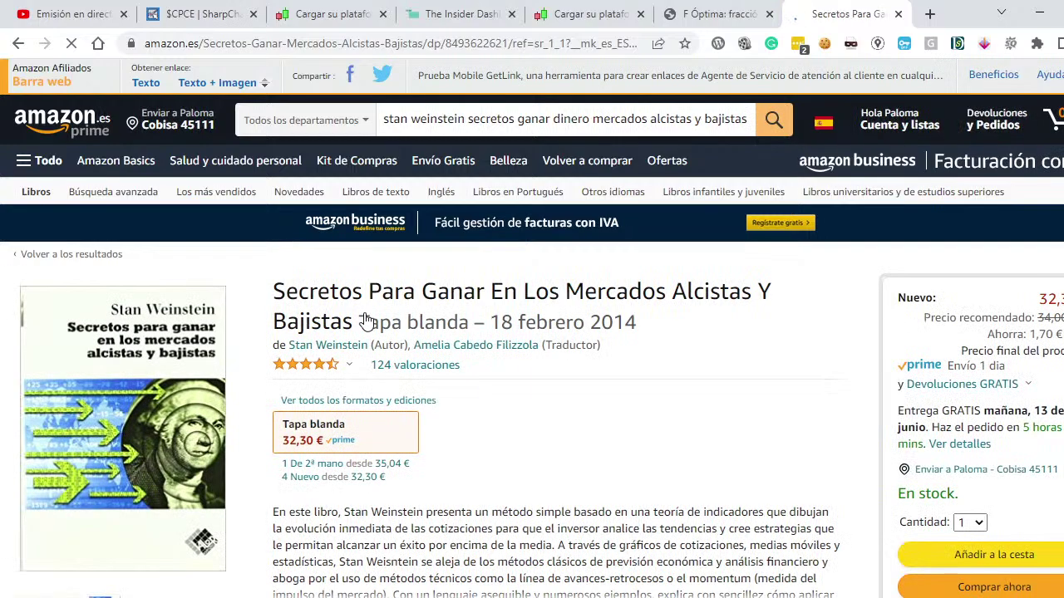
{"action": "scroll", "coordinate": [365, 324], "scroll_direction": "down", "scroll_amount": 1}
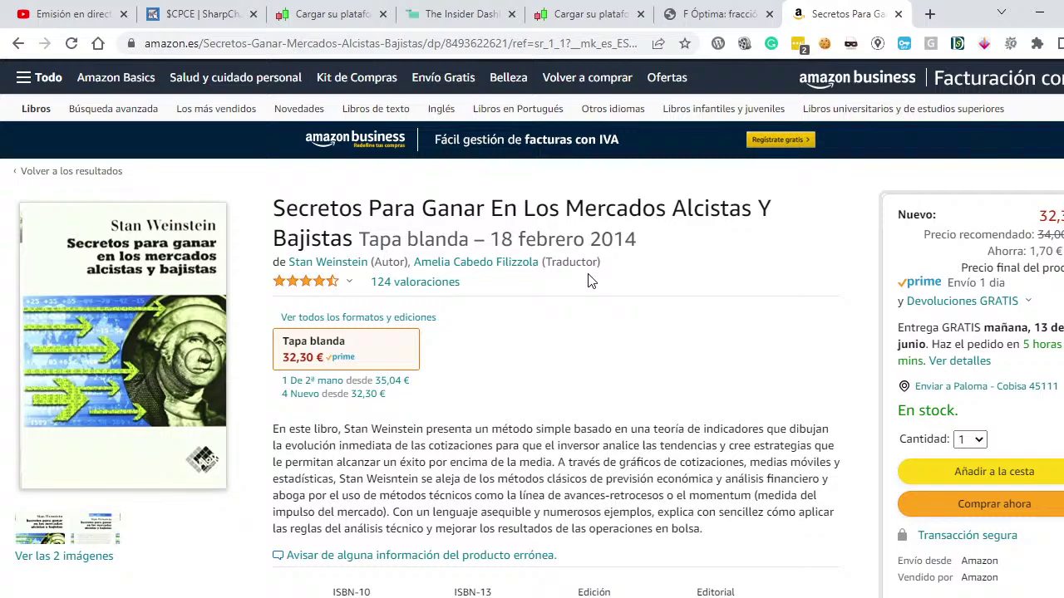
{"action": "scroll", "coordinate": [587, 281], "scroll_direction": "down", "scroll_amount": 1}
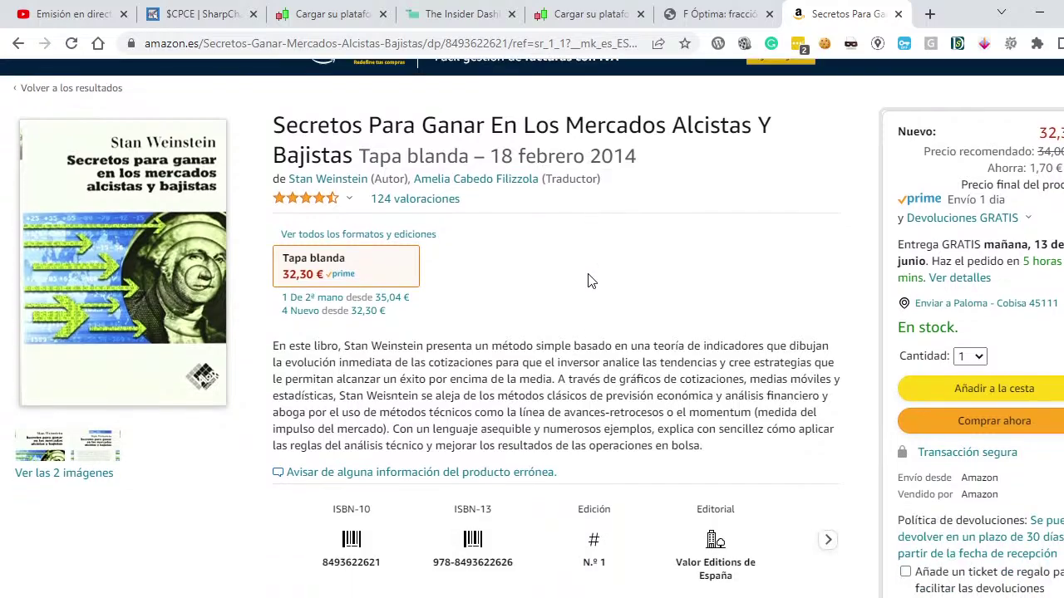
{"action": "scroll", "coordinate": [587, 281], "scroll_direction": "up", "scroll_amount": 1}
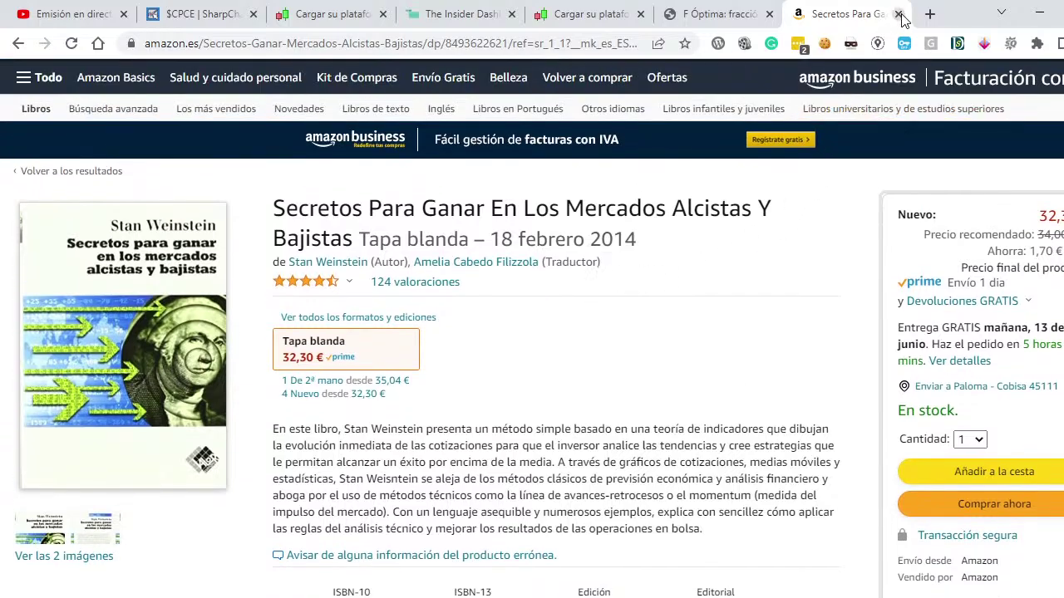
{"action": "left_click", "coordinate": [898, 15]}
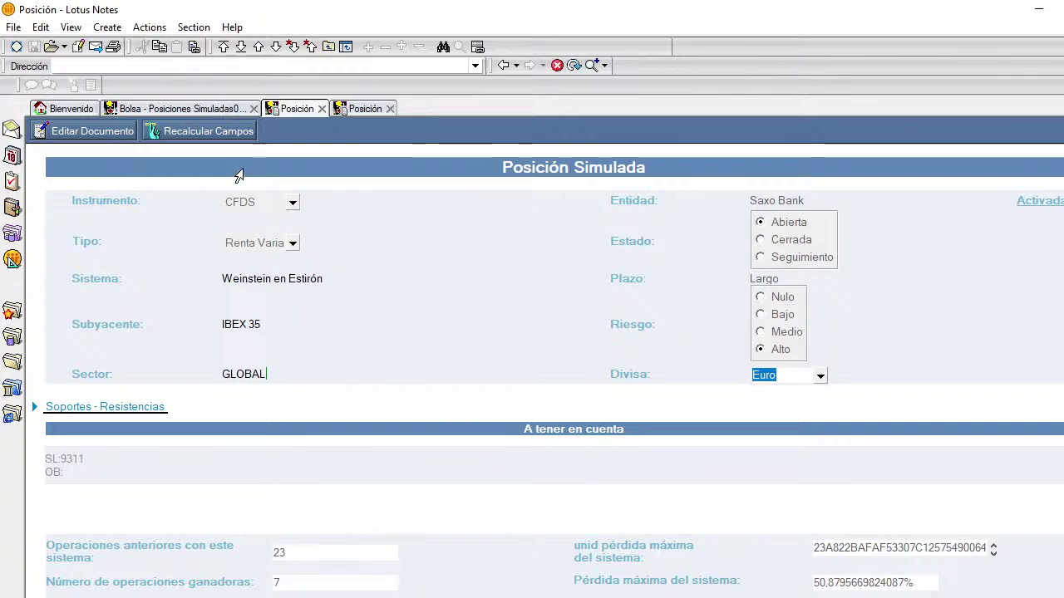
- In Lotus Notes, open the Weinstein Corto con Stop Amplio position on the IBEX 35 and review its system statistics
{"action": "left_click", "coordinate": [362, 111]}
{"action": "left_click", "coordinate": [226, 114]}
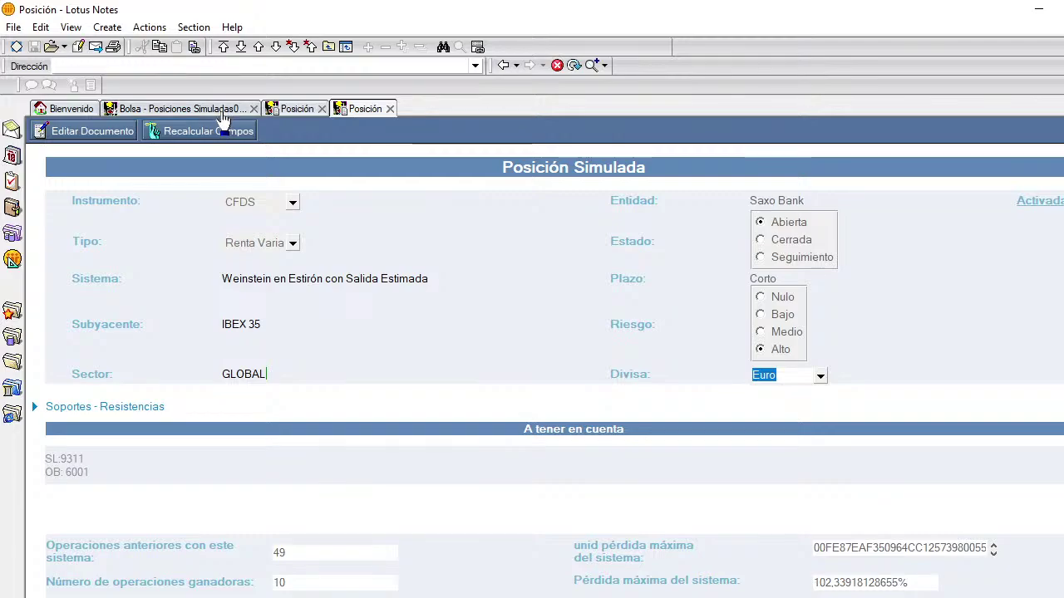
{"action": "left_click", "coordinate": [482, 309]}
{"action": "double_click", "coordinate": [486, 318]}
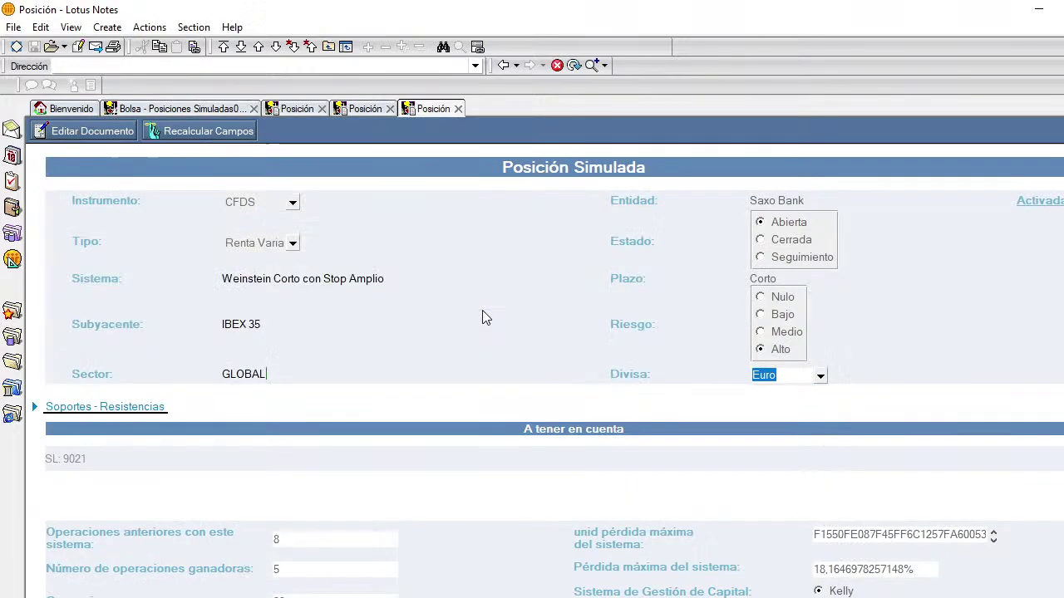
{"action": "scroll", "coordinate": [567, 497], "scroll_direction": "down", "scroll_amount": 2}
{"action": "scroll", "coordinate": [568, 497], "scroll_direction": "down", "scroll_amount": 2}
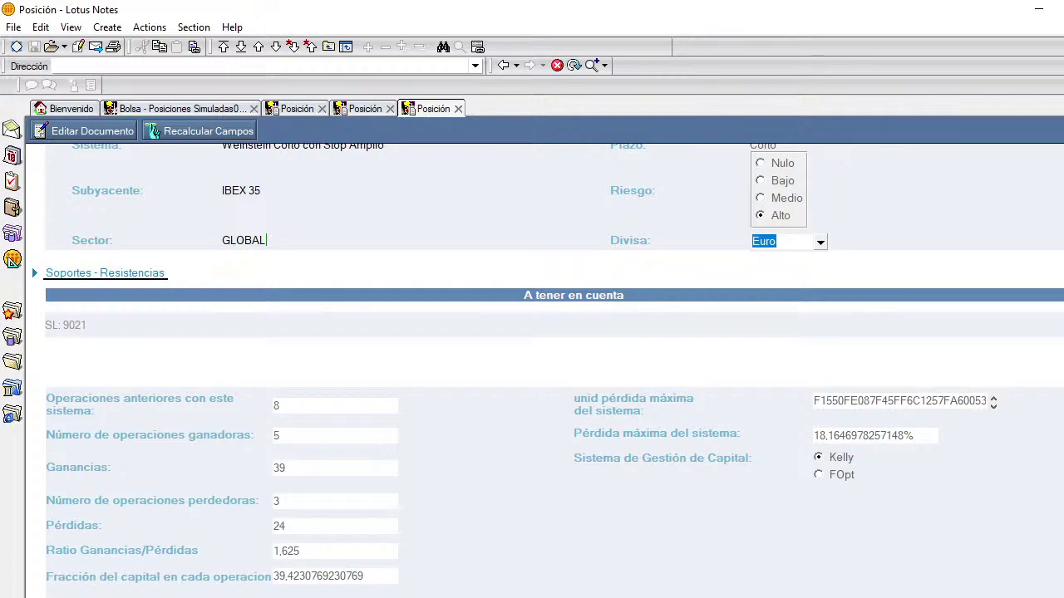
- Switch to ProRealTime, load the IBEX35 Index, enlarge its weekly chart and examine the recent candles against the support and resistance lines
{"action": "mouse_move", "coordinate": [565, 597]}
{"action": "left_click", "coordinate": [483, 544]}
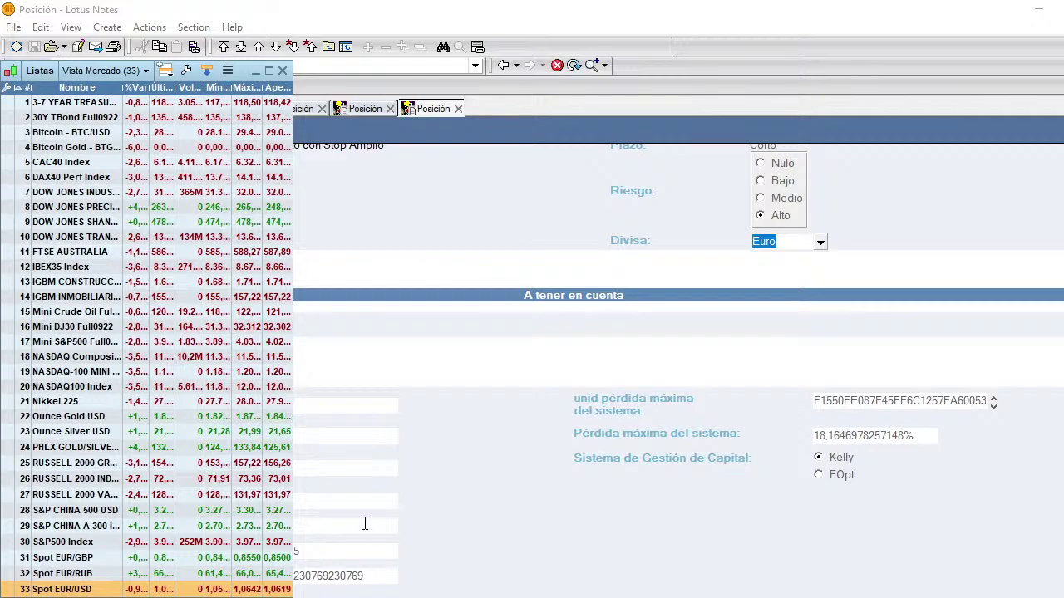
{"action": "double_click", "coordinate": [102, 269]}
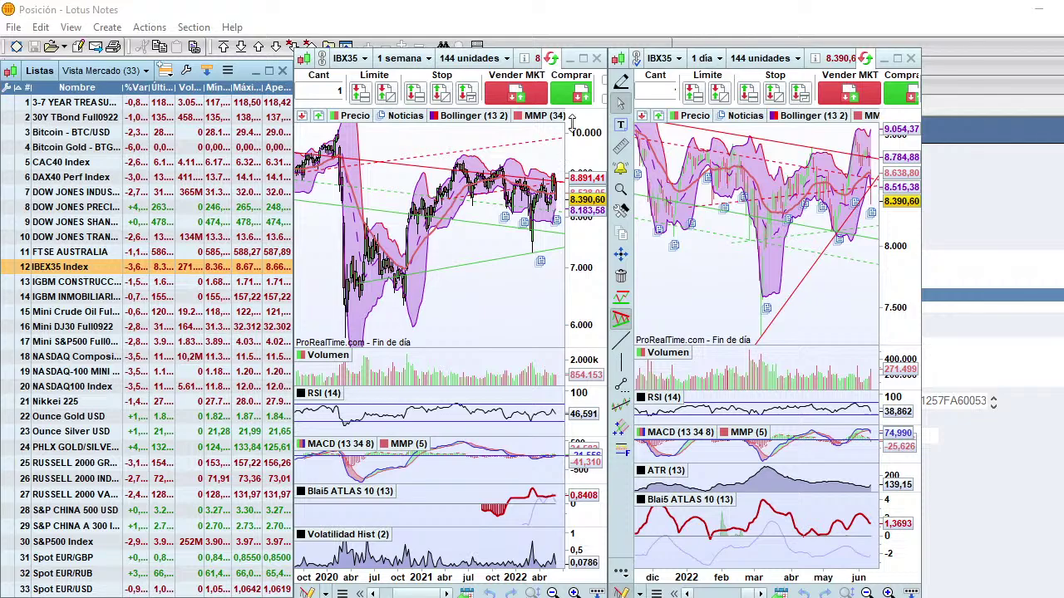
{"action": "left_click", "coordinate": [583, 58]}
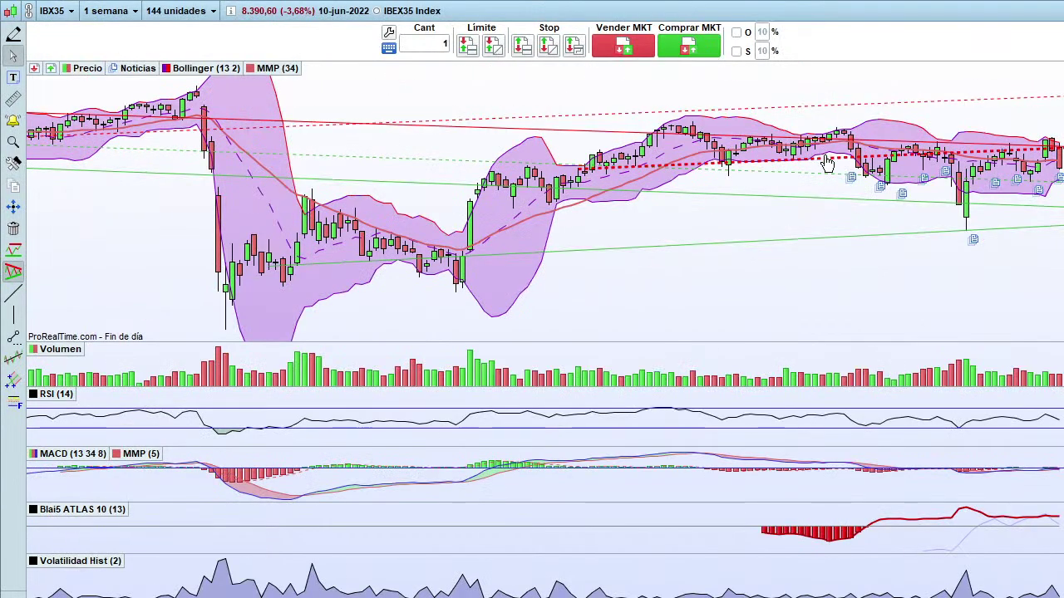
{"action": "left_click", "coordinate": [942, 157]}
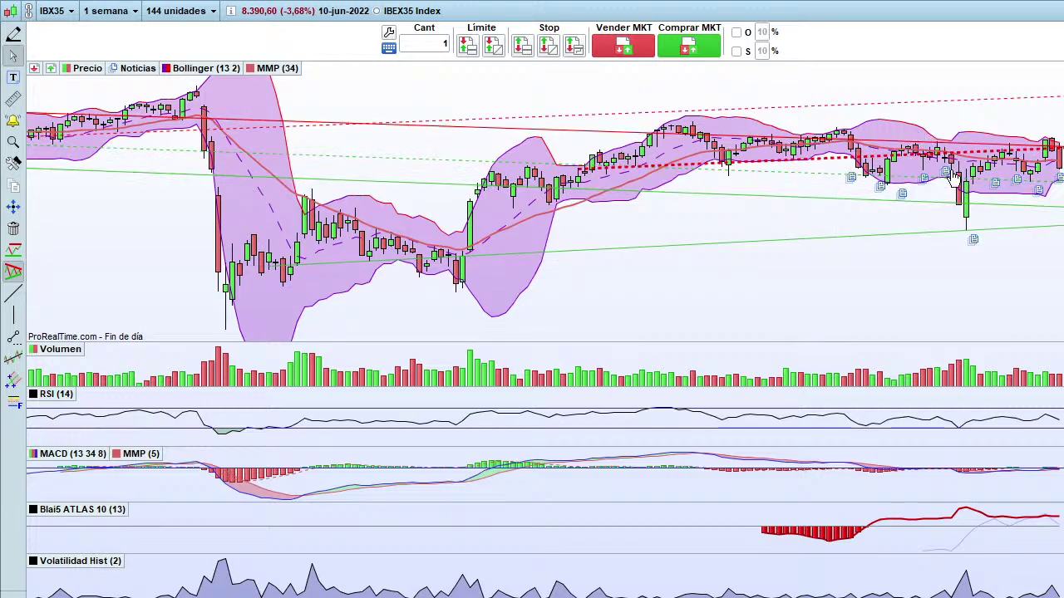
{"action": "mouse_move", "coordinate": [885, 201]}
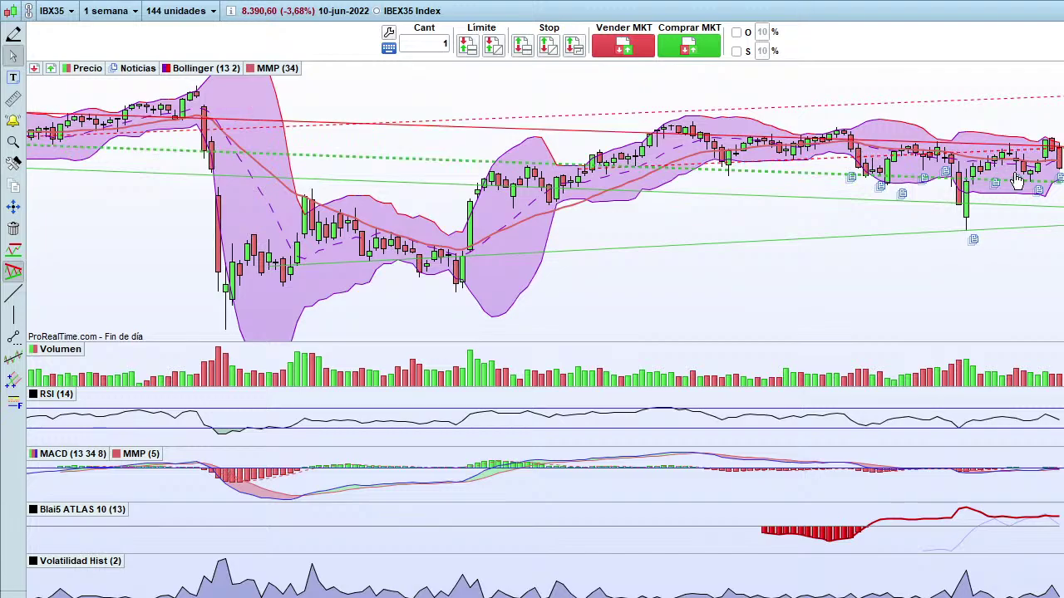
{"action": "mouse_move", "coordinate": [1049, 133]}
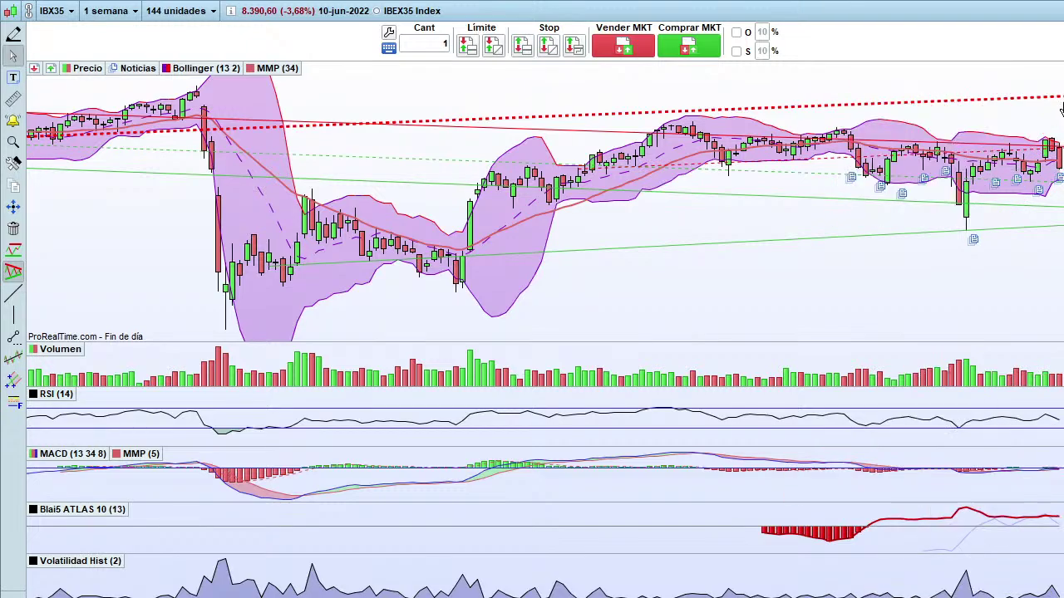
{"action": "mouse_move", "coordinate": [1040, 95]}
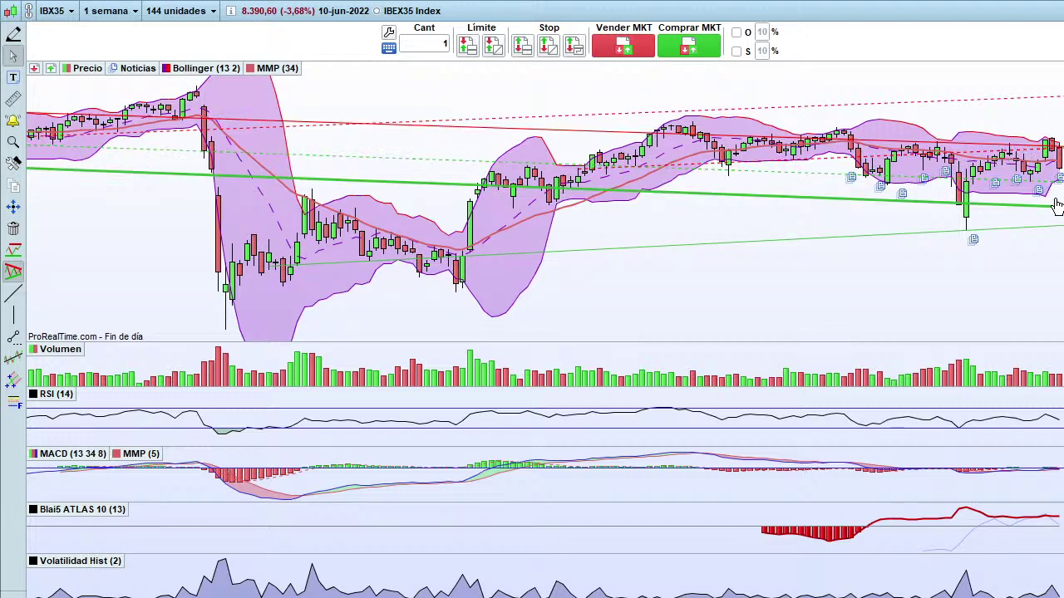
{"action": "mouse_move", "coordinate": [1059, 166]}
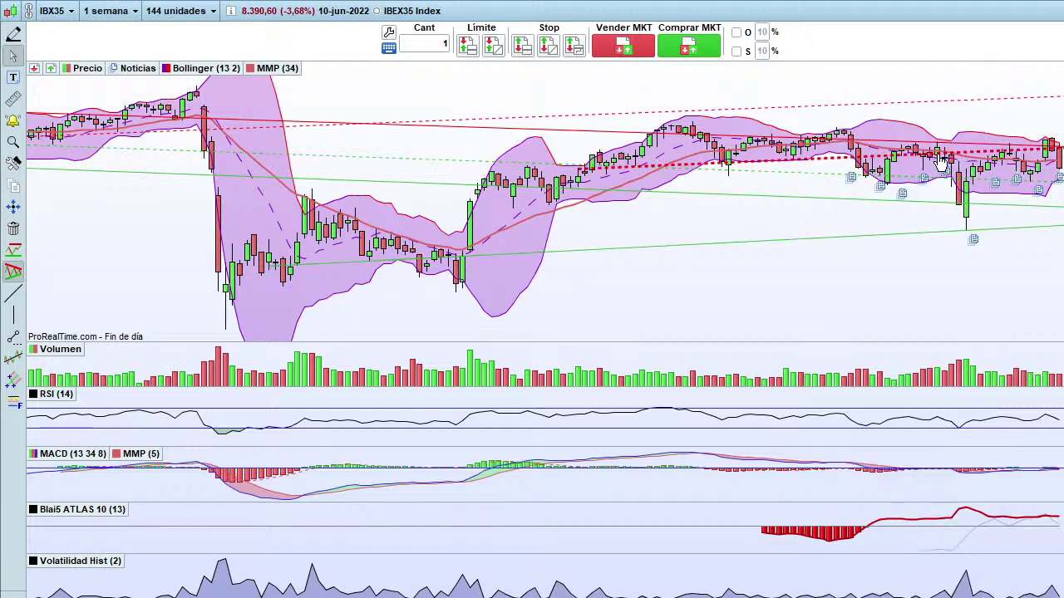
{"action": "mouse_move", "coordinate": [942, 164]}
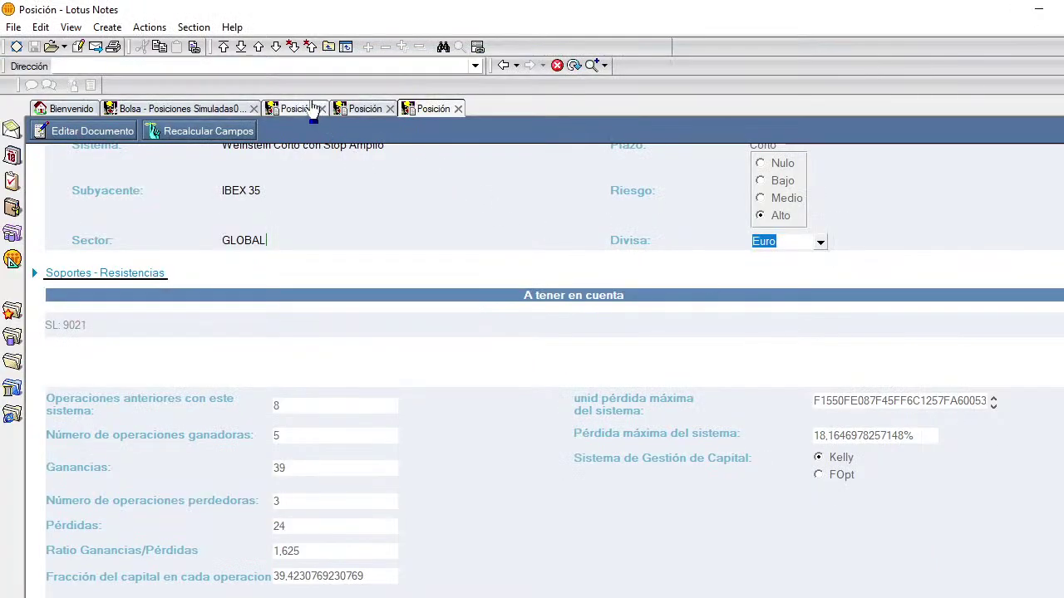
- Return to the Weinstein en Estirón position in Lotus Notes and open it for editing at its stop-loss note
{"action": "left_click", "coordinate": [306, 109]}
{"action": "double_click", "coordinate": [270, 459]}
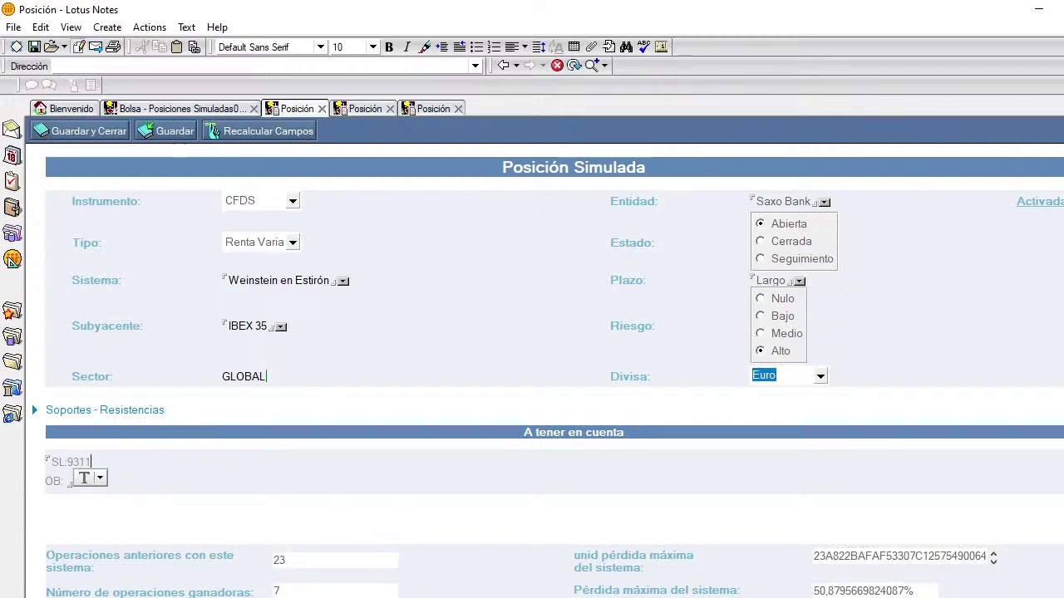
- Go back to ProRealTime, enlarge the weekly IBEX35 chart and examine the 2021 highs against the resistance lines
{"action": "key", "text": "alt+Tab"}
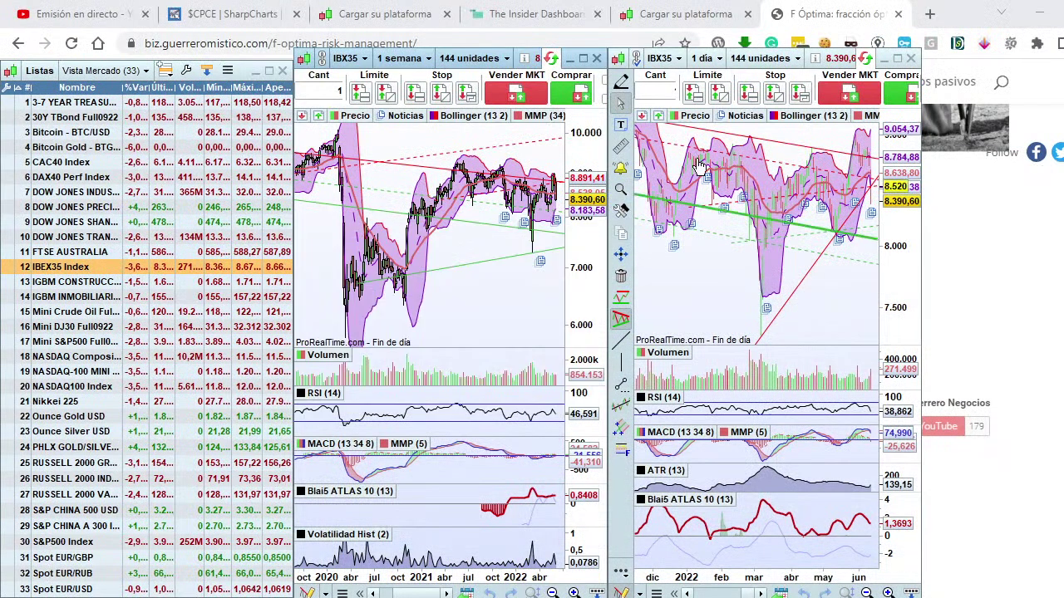
{"action": "left_click", "coordinate": [583, 58]}
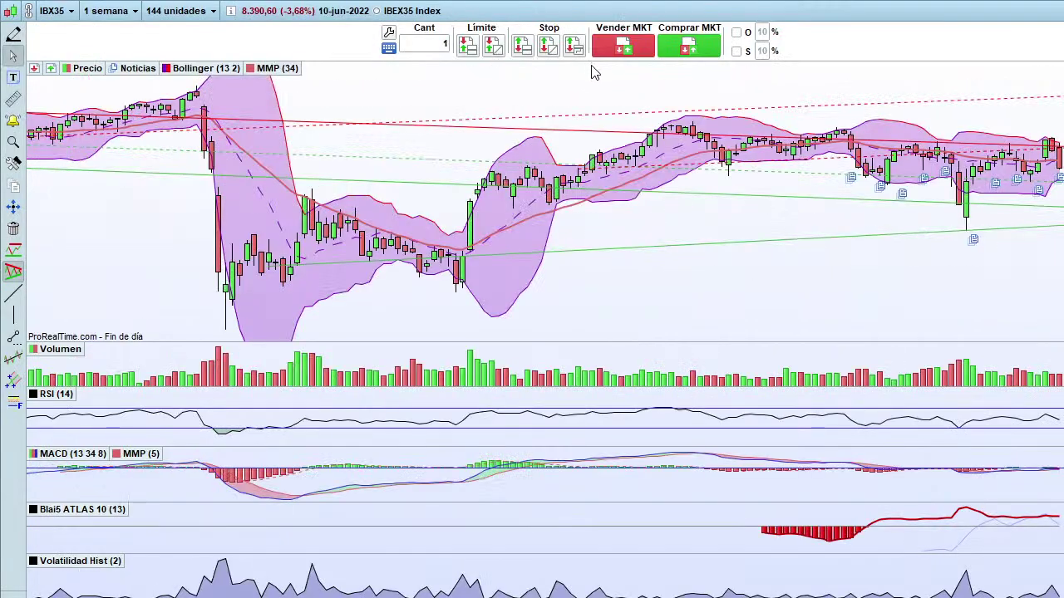
{"action": "left_click", "coordinate": [841, 141]}
{"action": "left_click", "coordinate": [841, 141]}
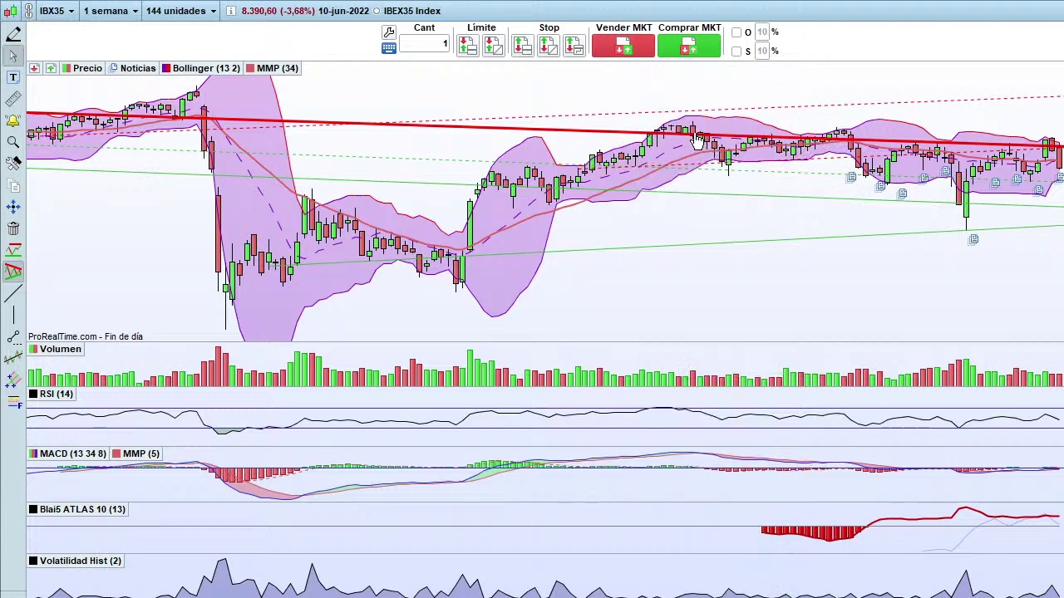
{"action": "left_click", "coordinate": [697, 141]}
{"action": "left_click", "coordinate": [679, 114]}
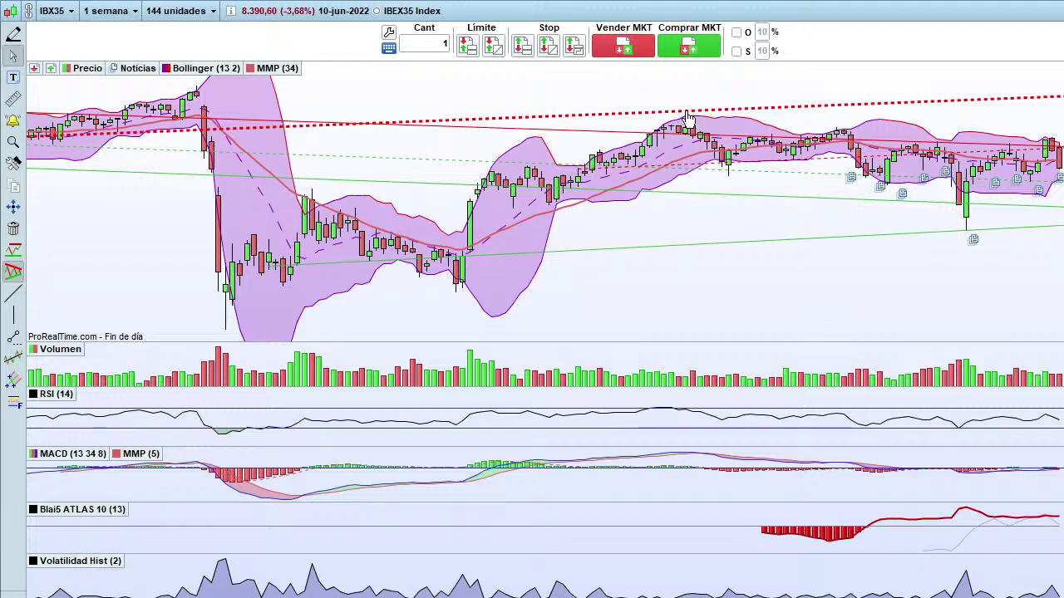
- Examine the recent weekly IBEX35 candles against the descending resistance line, and return to the simulated positions in Lotus Notes
{"action": "left_click", "coordinate": [923, 142]}
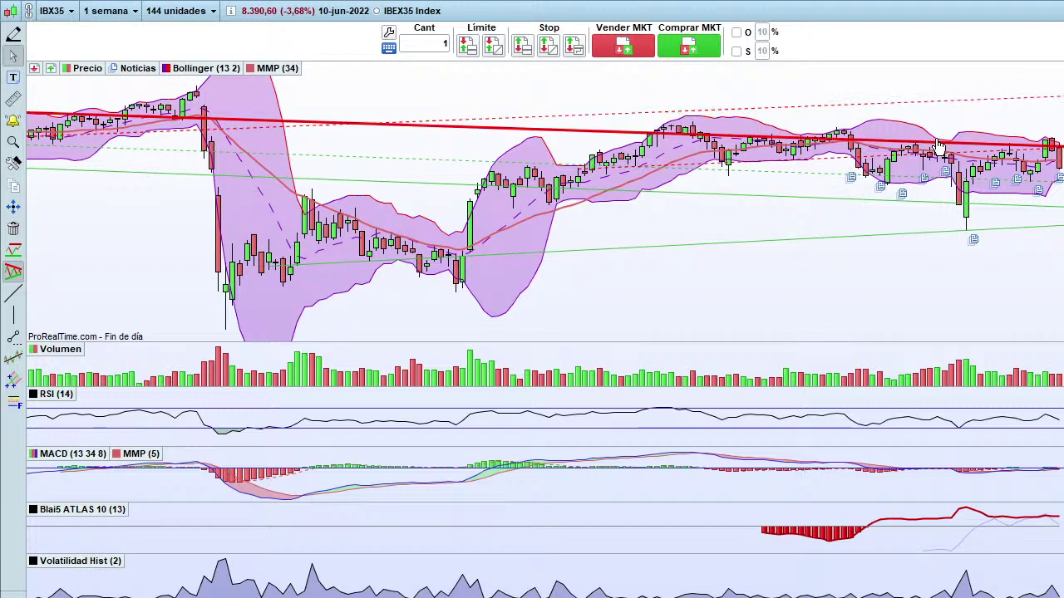
{"action": "left_click", "coordinate": [1024, 111]}
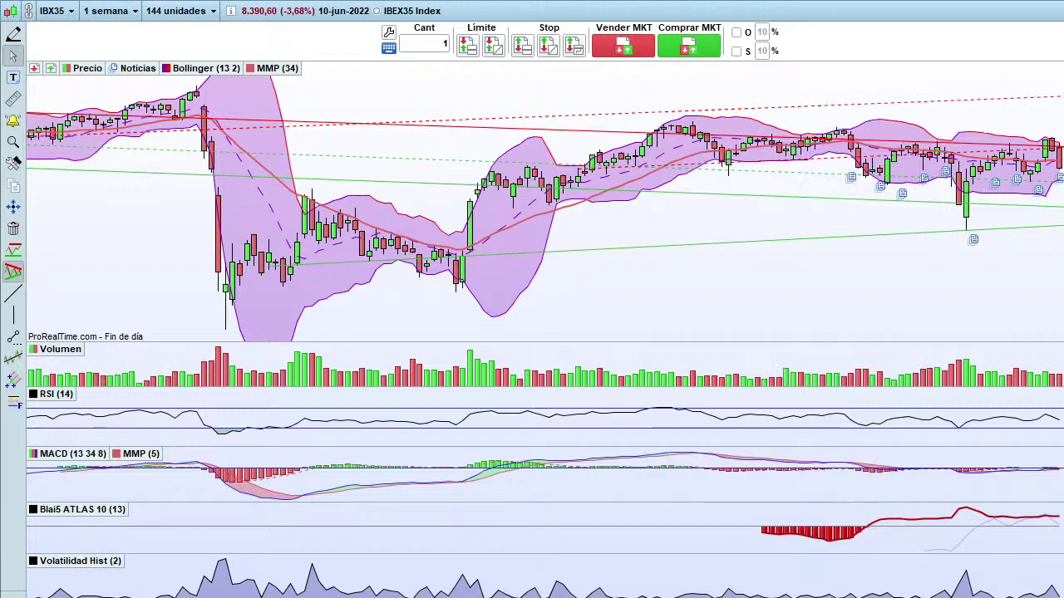
{"action": "key", "text": "Escape"}
{"action": "key", "text": "alt+Tab"}
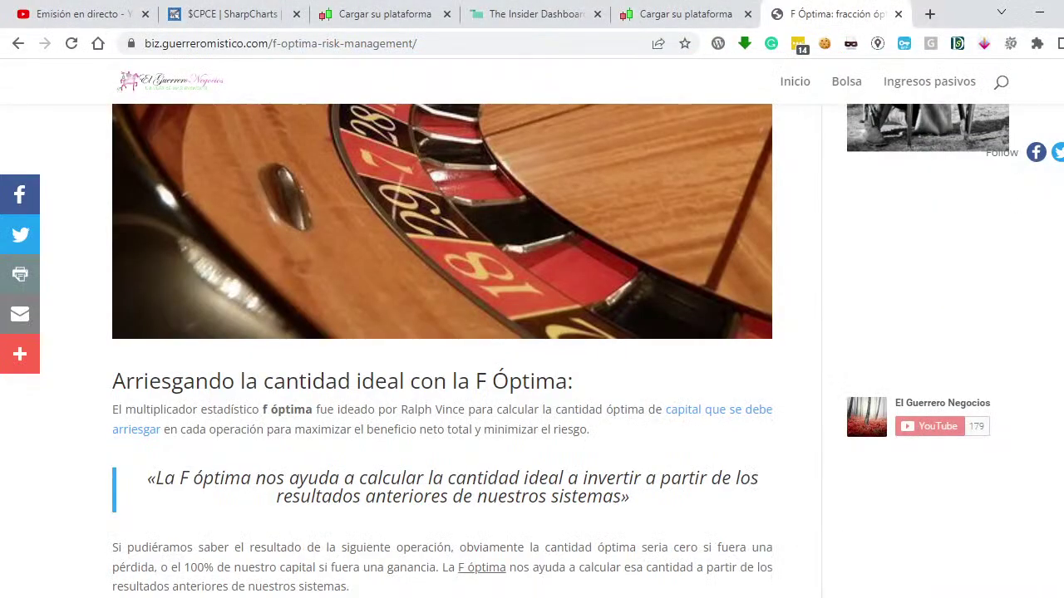
{"action": "key", "text": "alt+Tab"}
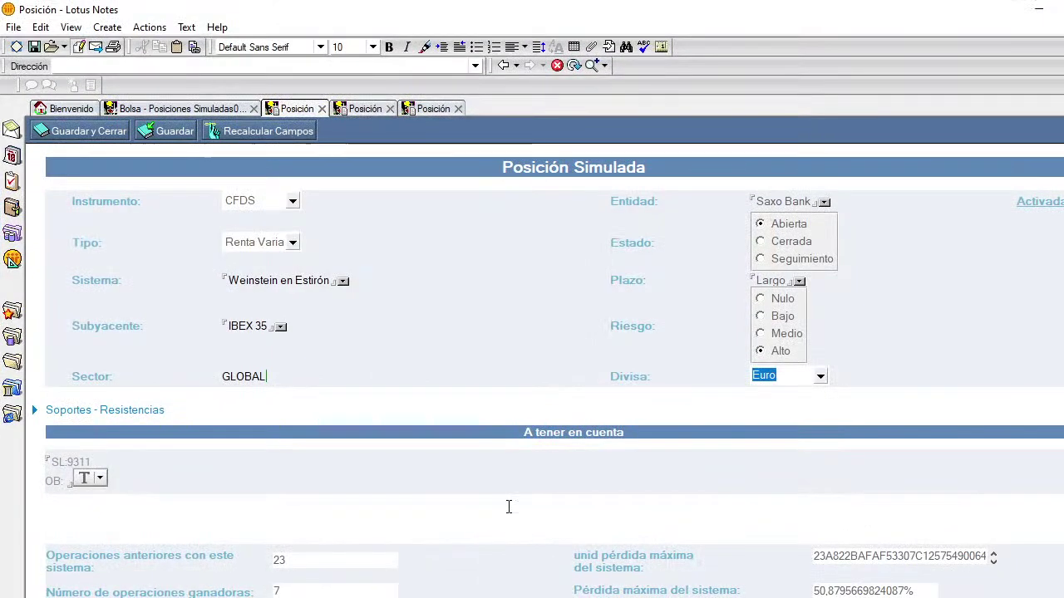
- Compare the stop-loss and target notes across the three open simulated IBEX 35 positions
{"action": "left_click", "coordinate": [368, 111]}
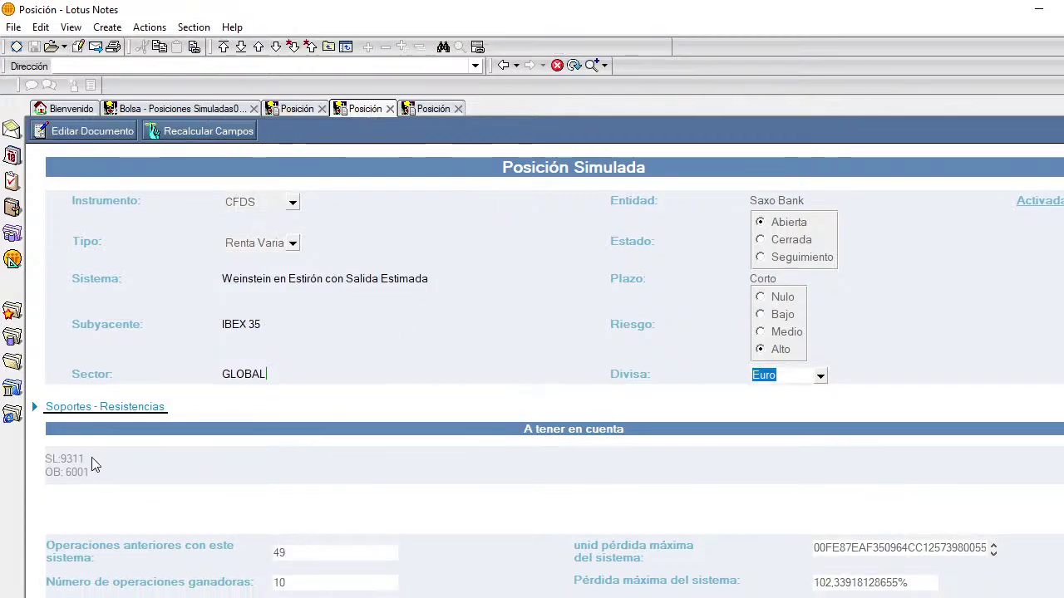
{"action": "left_click", "coordinate": [425, 111]}
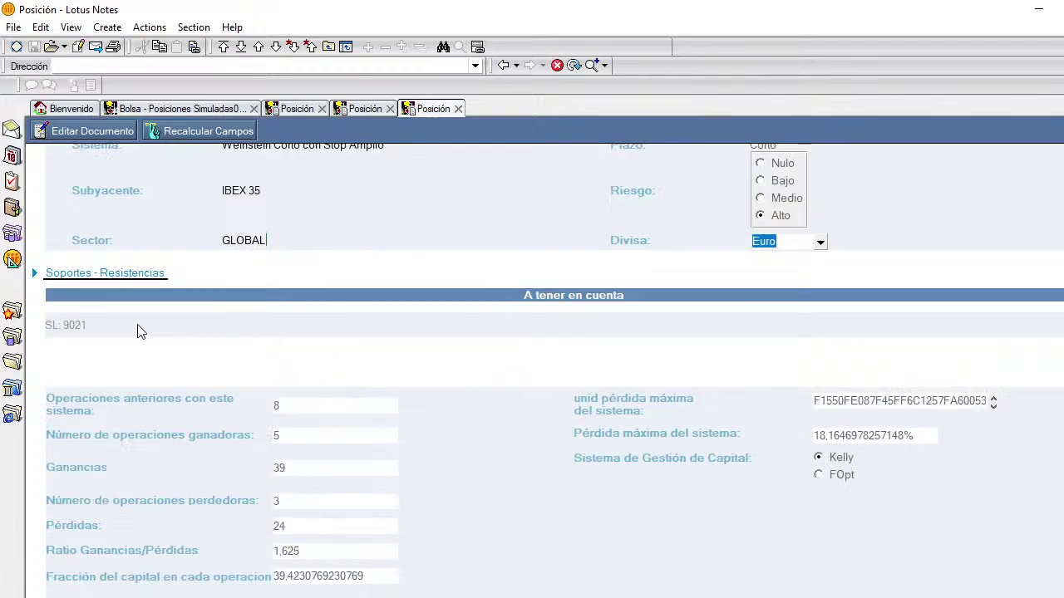
{"action": "scroll", "coordinate": [308, 328], "scroll_direction": "up", "scroll_amount": 1}
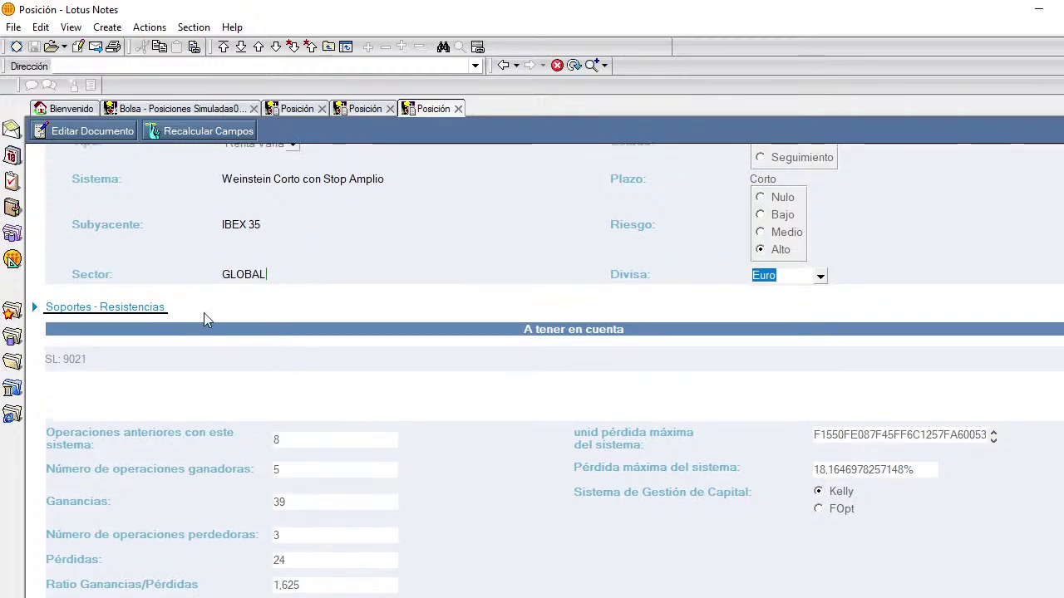
{"action": "left_click", "coordinate": [362, 109]}
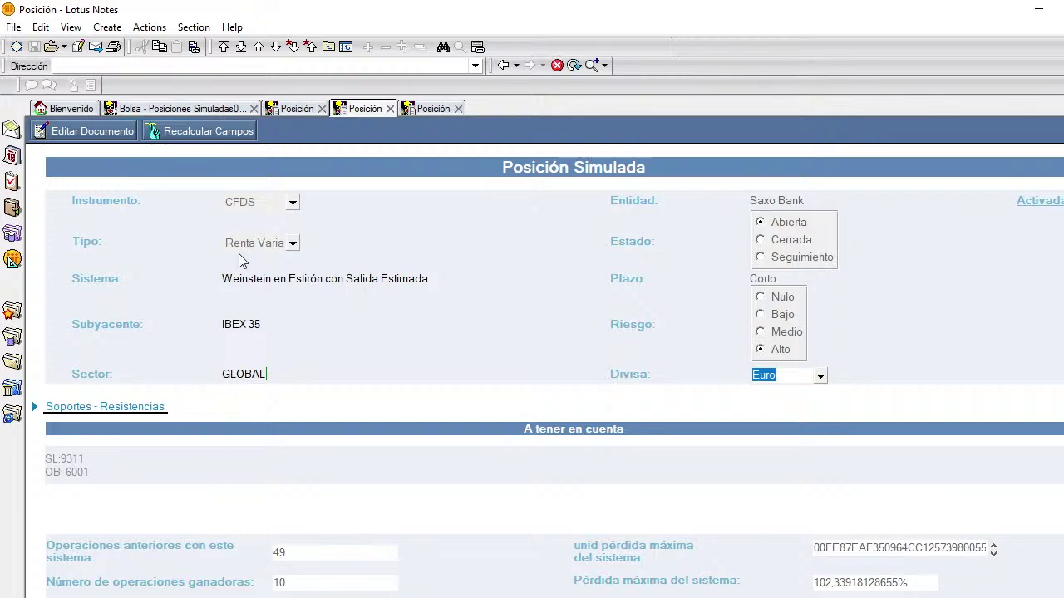
{"action": "left_click", "coordinate": [297, 109]}
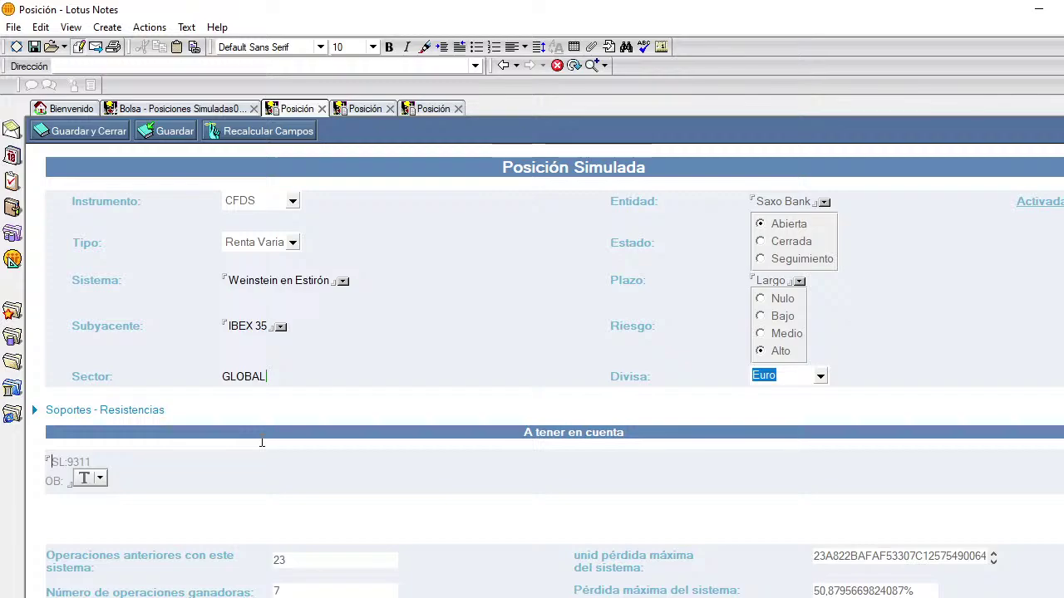
{"action": "left_click", "coordinate": [433, 108]}
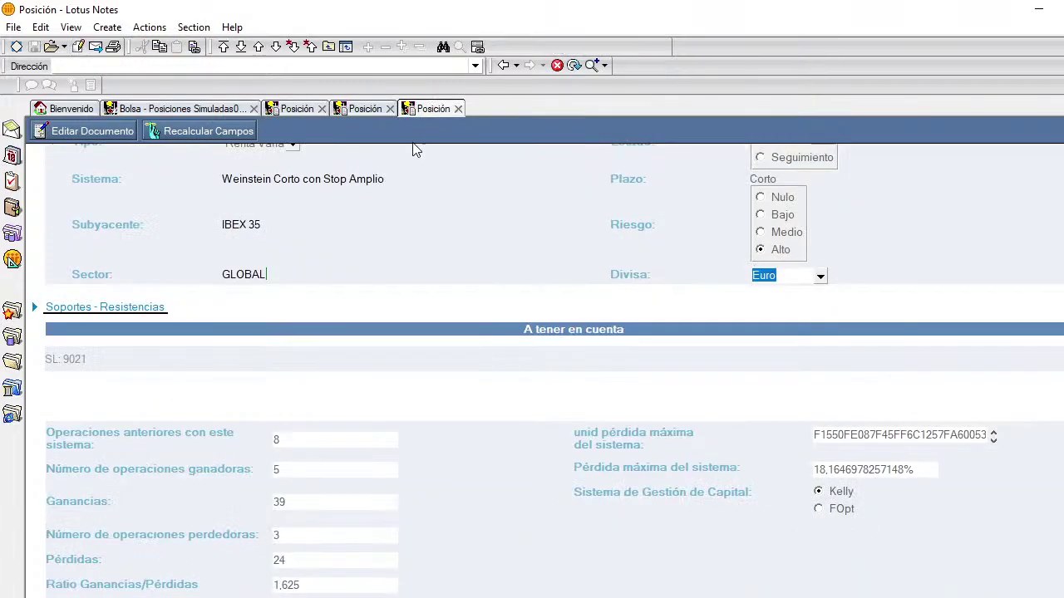
- Open the Weinstein Corto con Stop Amplio position for editing and review its details, stop-loss note and system statistics
{"action": "double_click", "coordinate": [161, 373]}
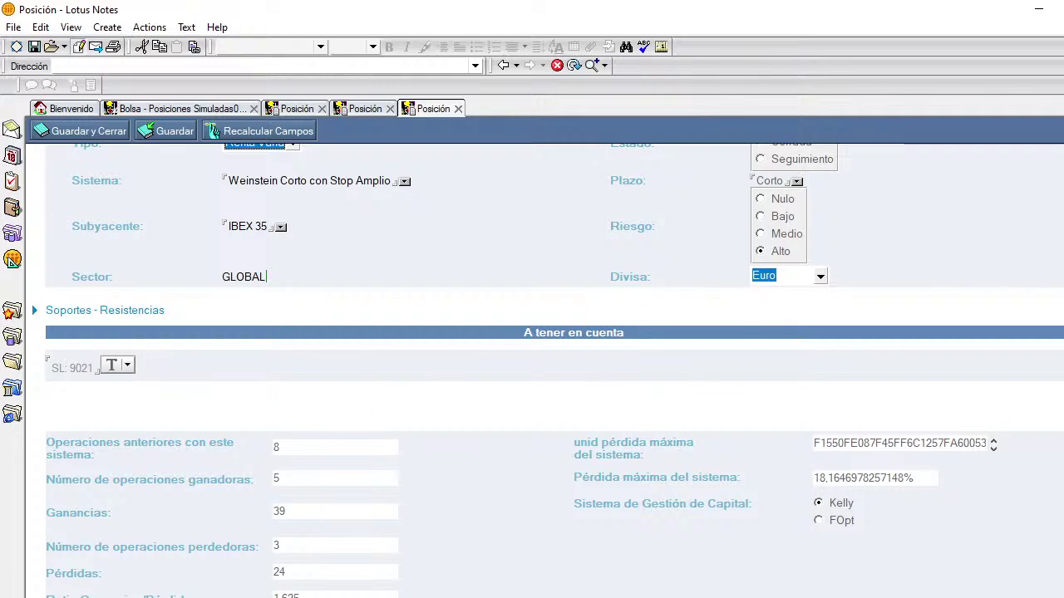
{"action": "scroll", "coordinate": [548, 371], "scroll_direction": "up", "scroll_amount": 3}
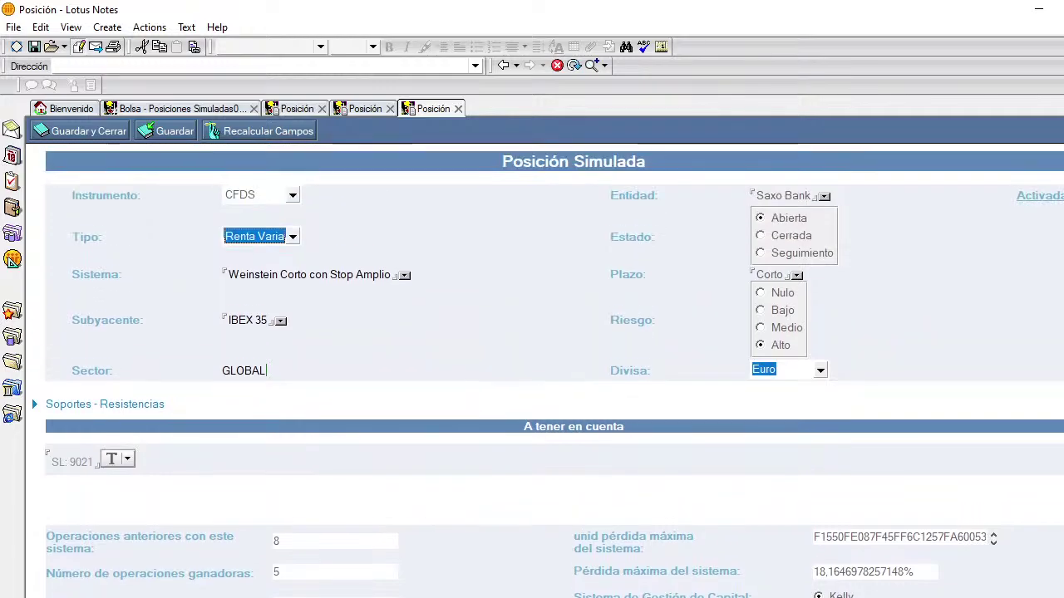
{"action": "scroll", "coordinate": [548, 371], "scroll_direction": "down", "scroll_amount": 1}
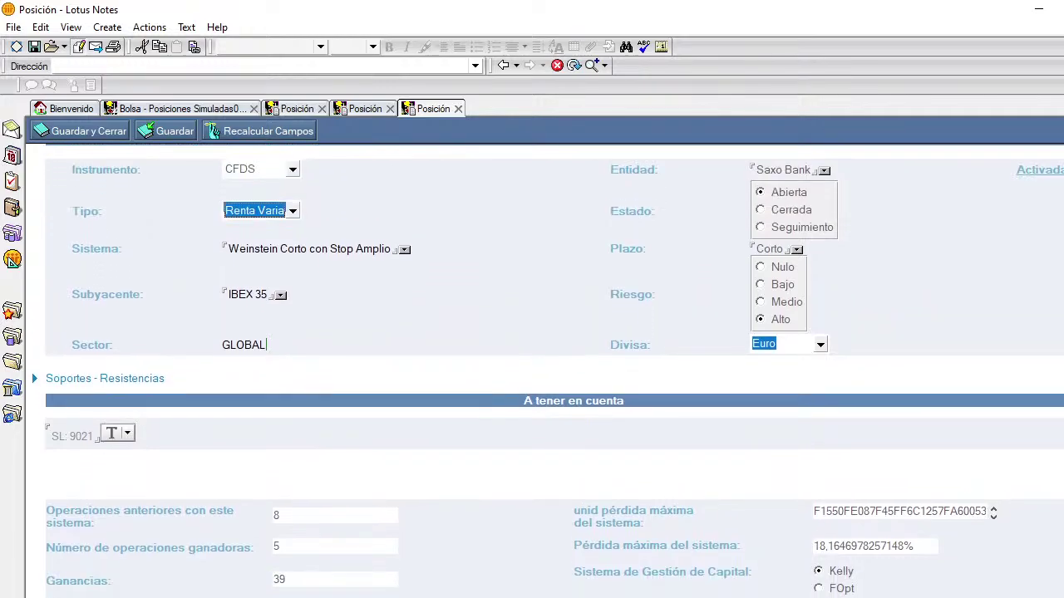
{"action": "scroll", "coordinate": [548, 371], "scroll_direction": "down", "scroll_amount": 1}
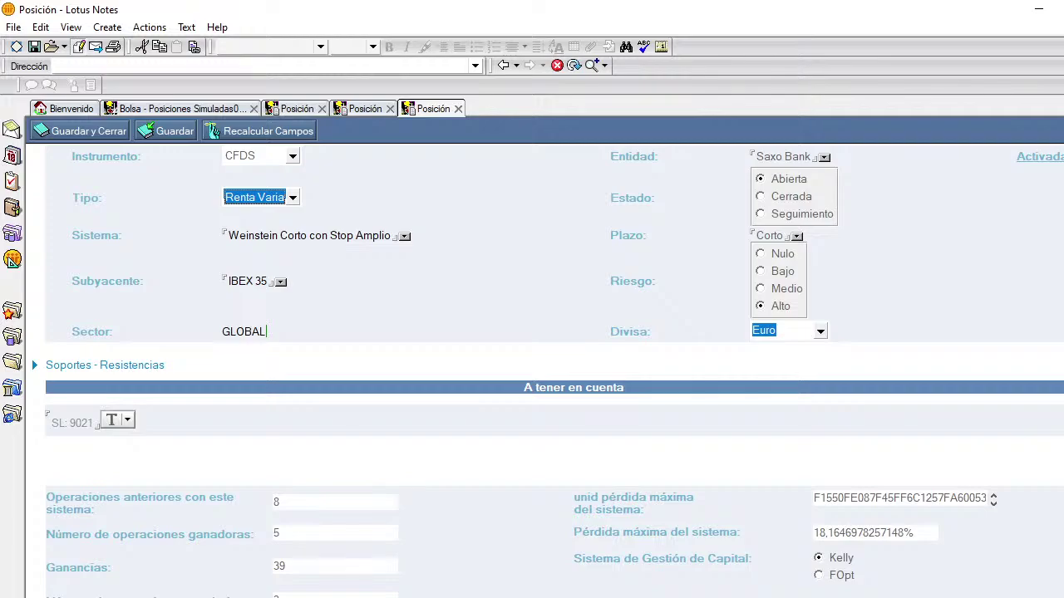
{"action": "scroll", "coordinate": [548, 371], "scroll_direction": "down", "scroll_amount": 1}
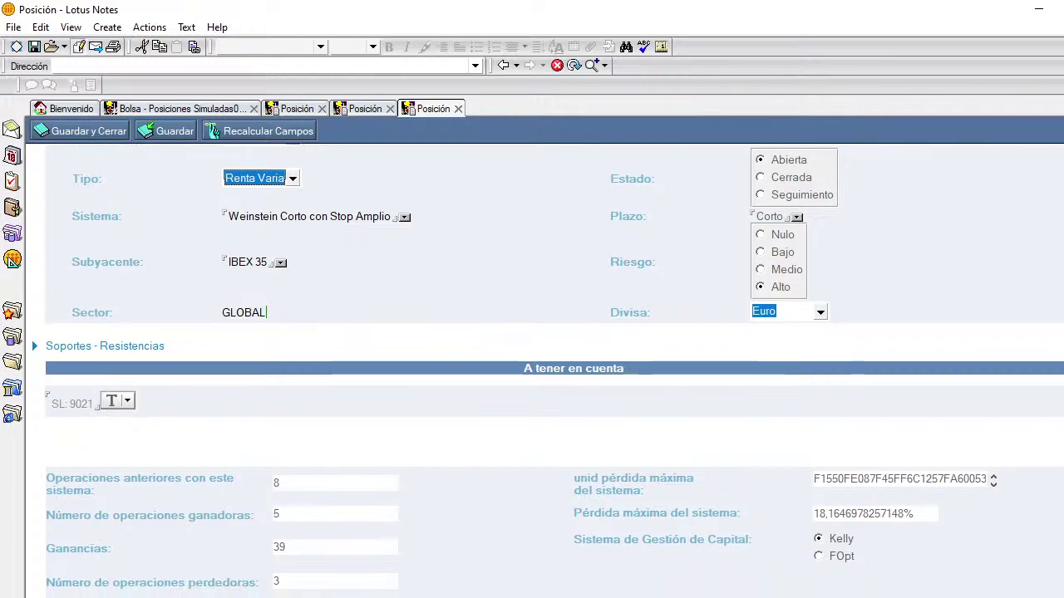
{"action": "scroll", "coordinate": [548, 370], "scroll_direction": "up", "scroll_amount": 1}
{"action": "scroll", "coordinate": [548, 371], "scroll_direction": "down", "scroll_amount": 2}
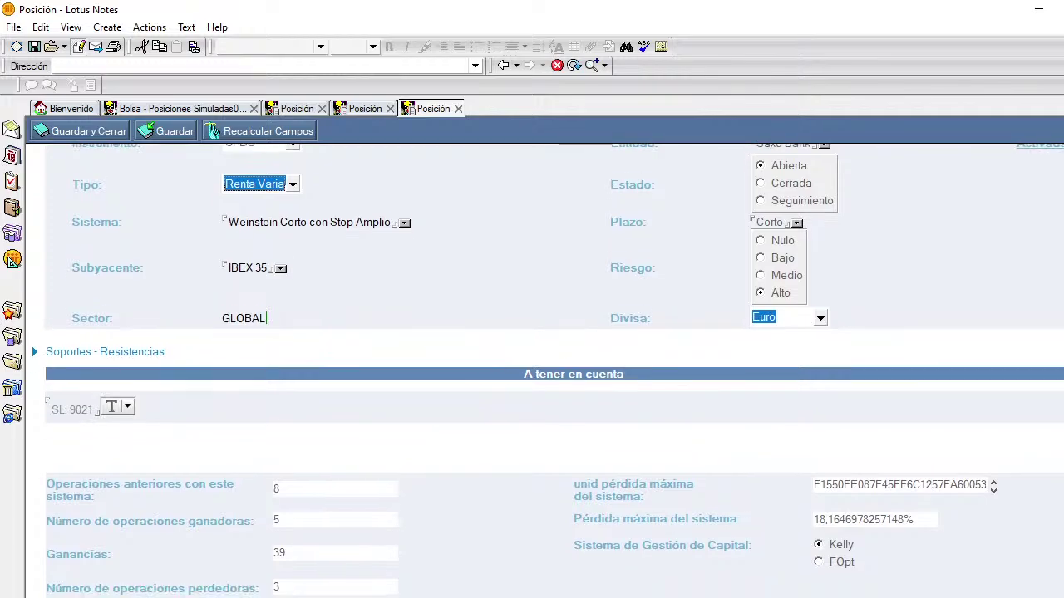
{"action": "scroll", "coordinate": [548, 371], "scroll_direction": "down", "scroll_amount": 1}
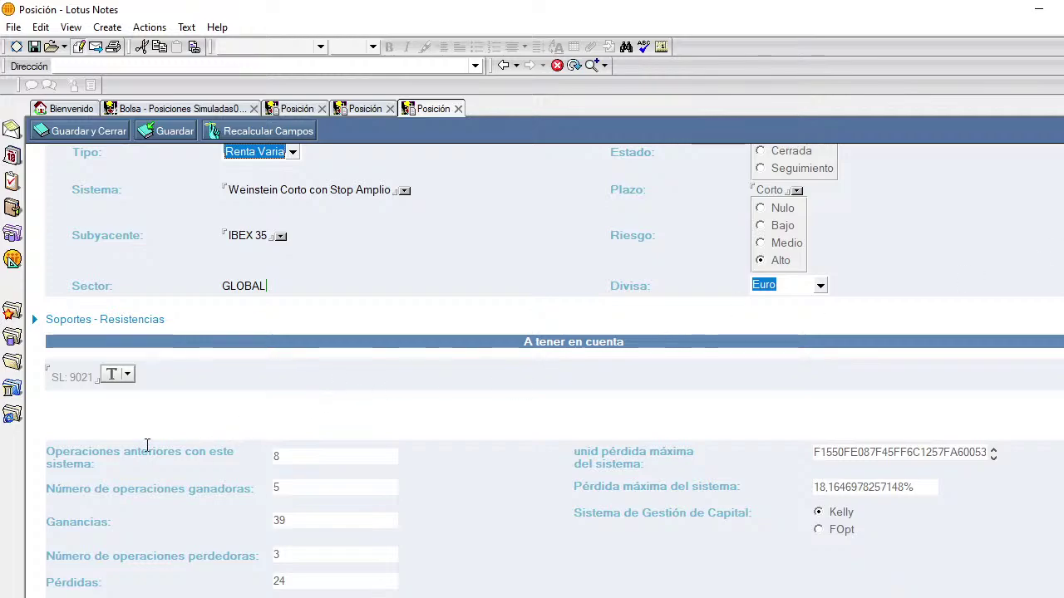
- Close both Weinstein en Estirón positions and place the cursor at the stop-loss note of the Weinstein Corto con Stop Amplio position
{"action": "left_click", "coordinate": [305, 111]}
{"action": "left_click", "coordinate": [320, 109]}
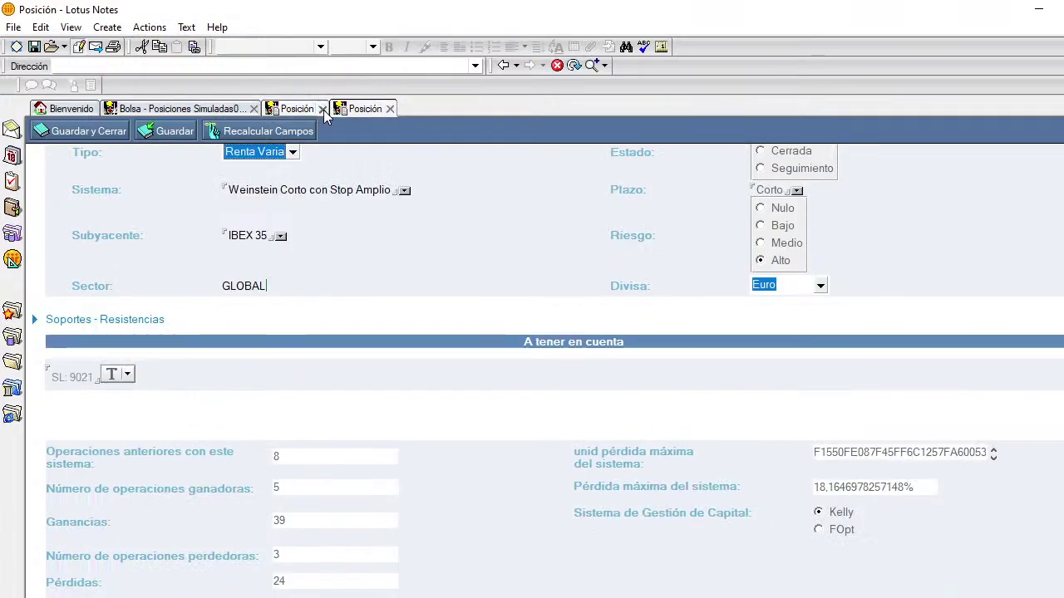
{"action": "left_click", "coordinate": [321, 109]}
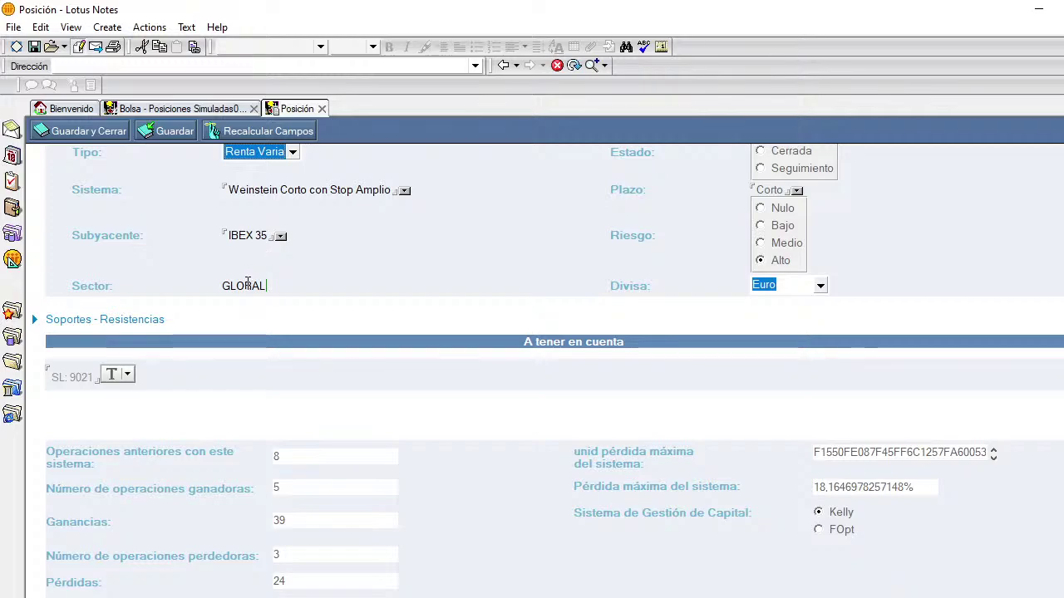
{"action": "left_click", "coordinate": [96, 379]}
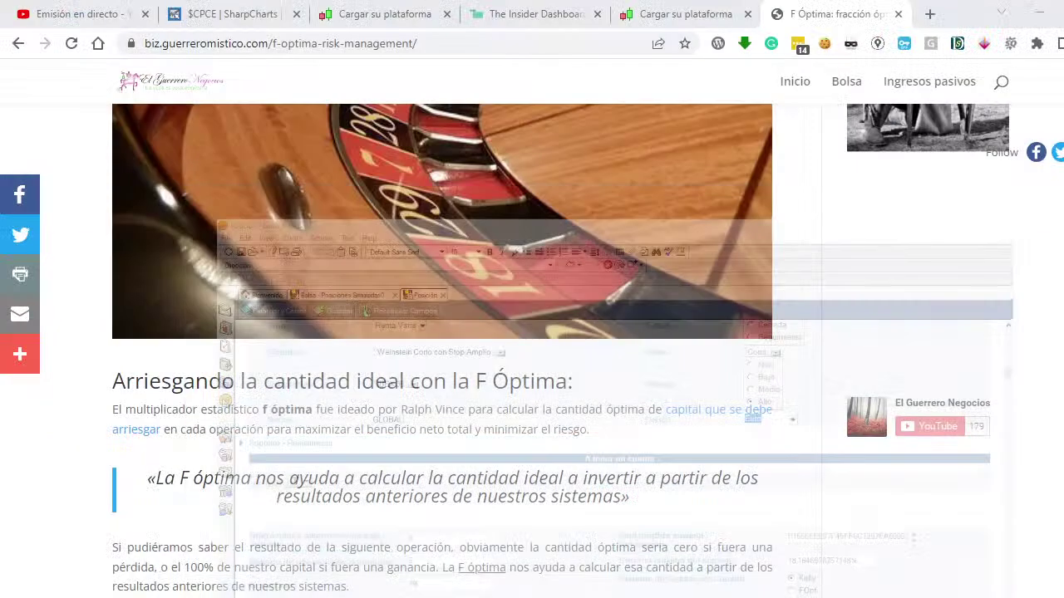
{"action": "mouse_move", "coordinate": [568, 595]}
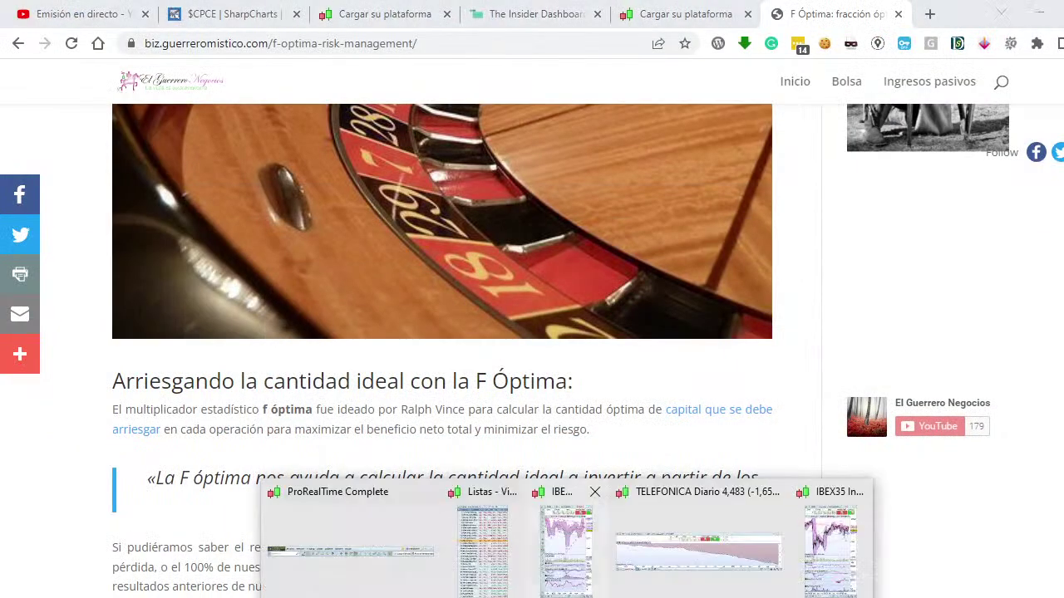
{"action": "mouse_move", "coordinate": [619, 557]}
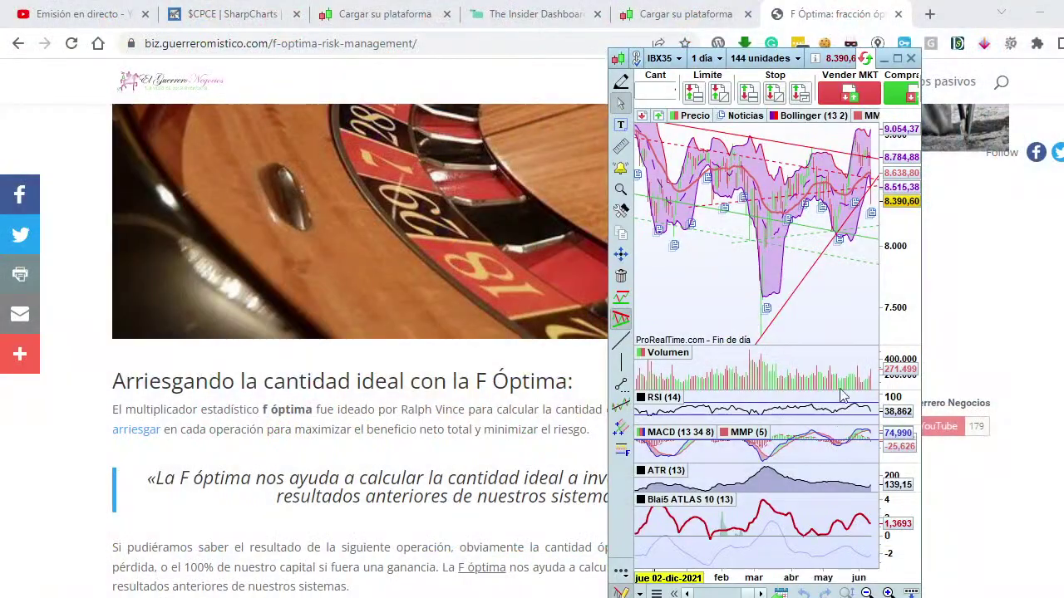
{"action": "left_click", "coordinate": [899, 58]}
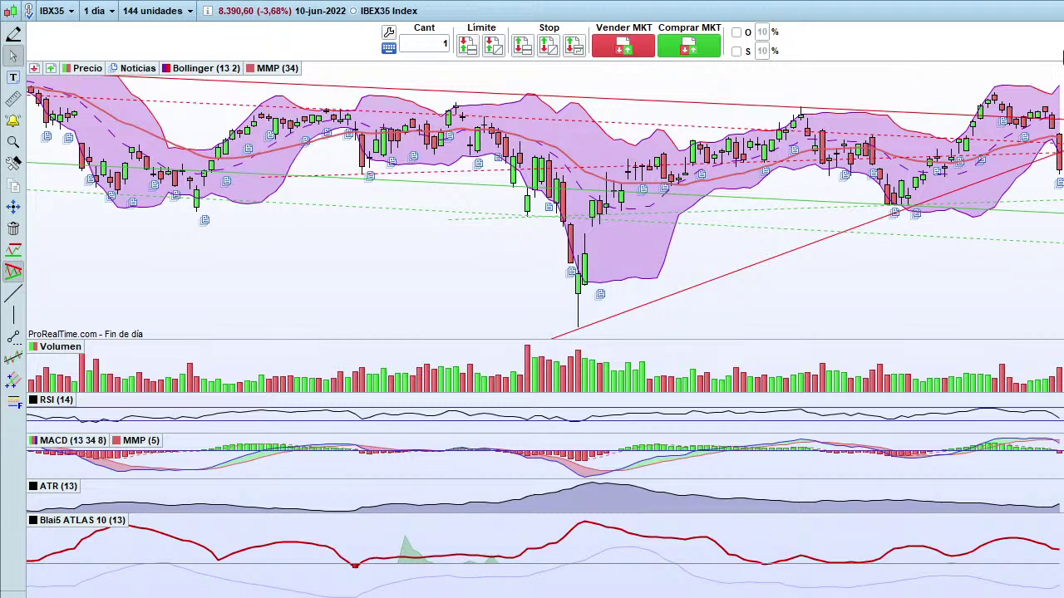
{"action": "key", "text": "super+Down"}
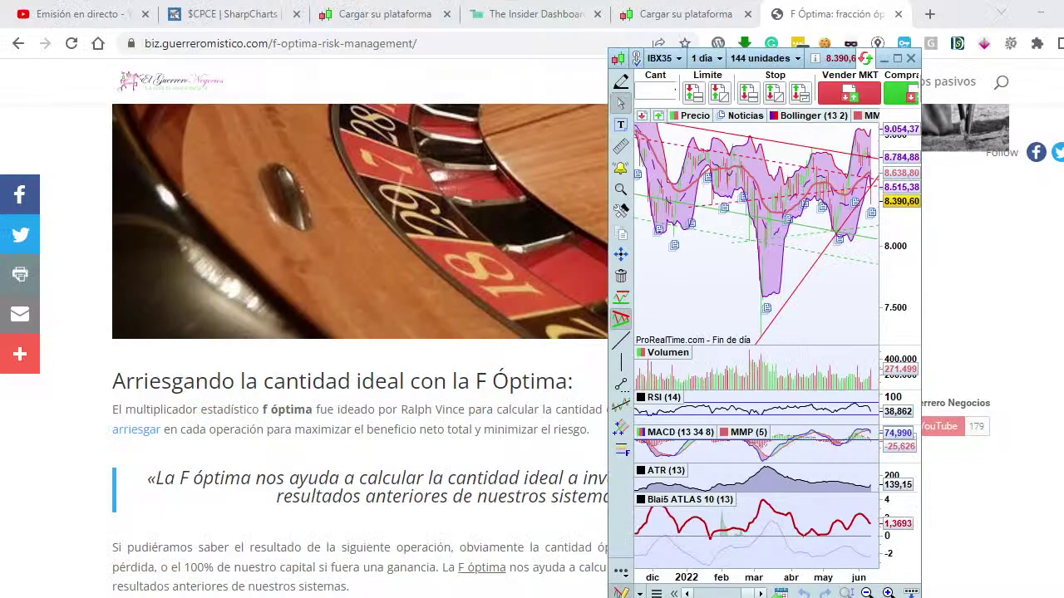
- Switch to ProRealTime's weekly IBEX35 chart, enlarge it and inspect the latest candles' values around the resistance lines
{"action": "mouse_move", "coordinate": [582, 594]}
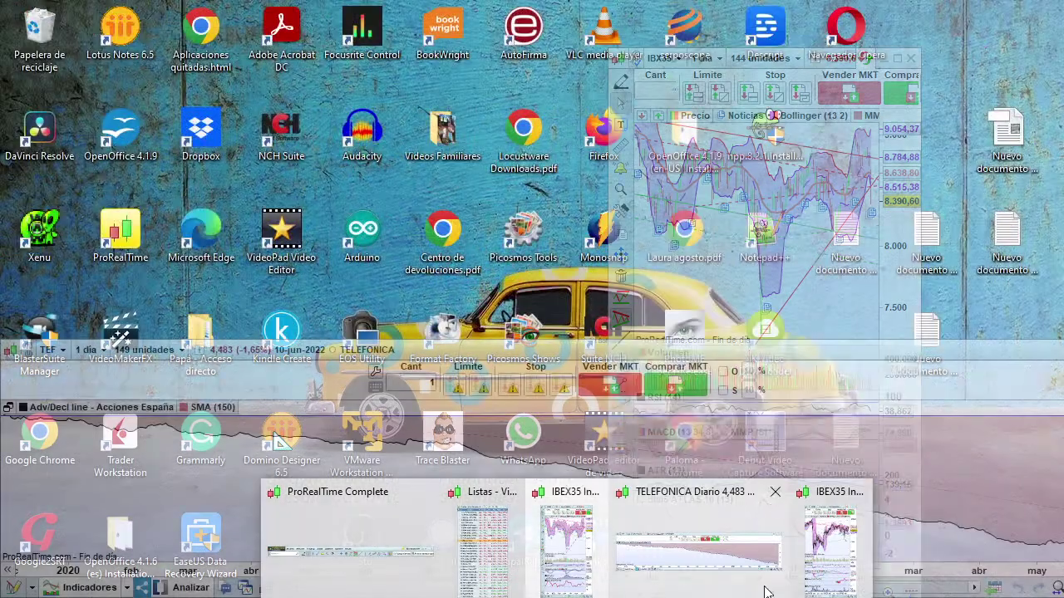
{"action": "mouse_move", "coordinate": [817, 587]}
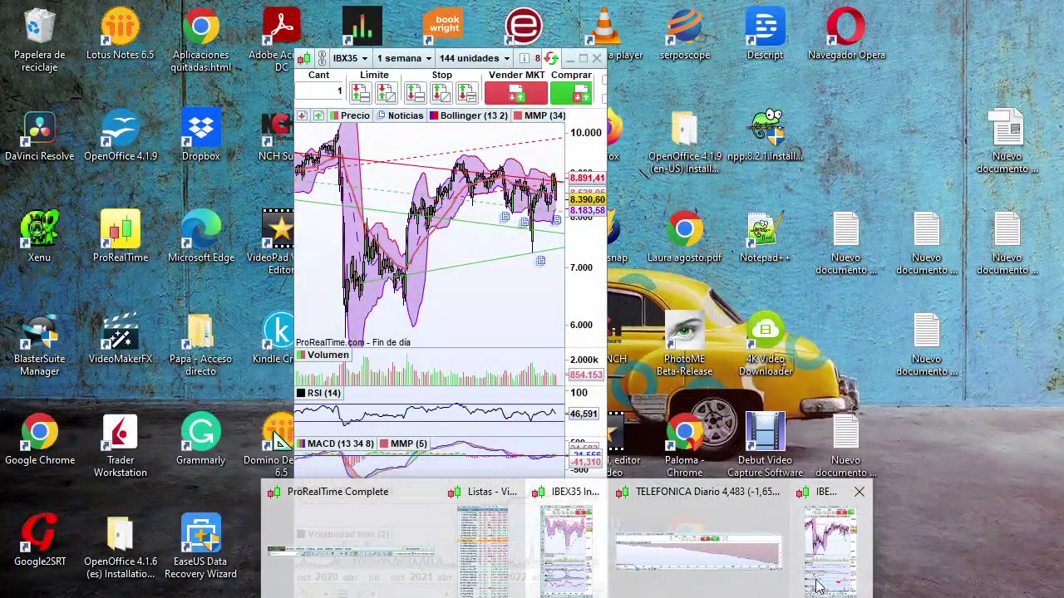
{"action": "left_click", "coordinate": [836, 579]}
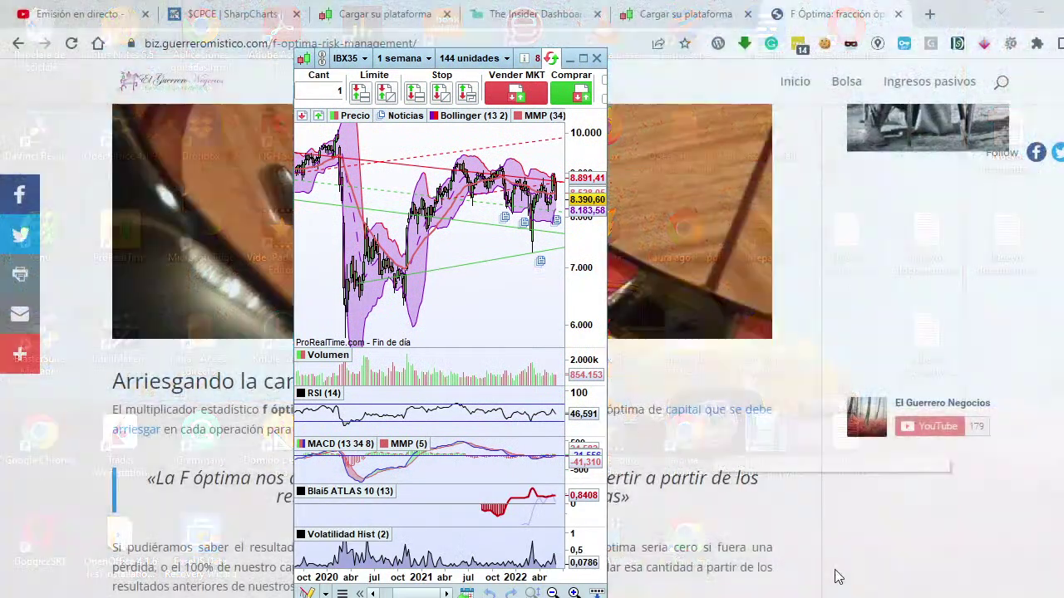
{"action": "left_click", "coordinate": [583, 60]}
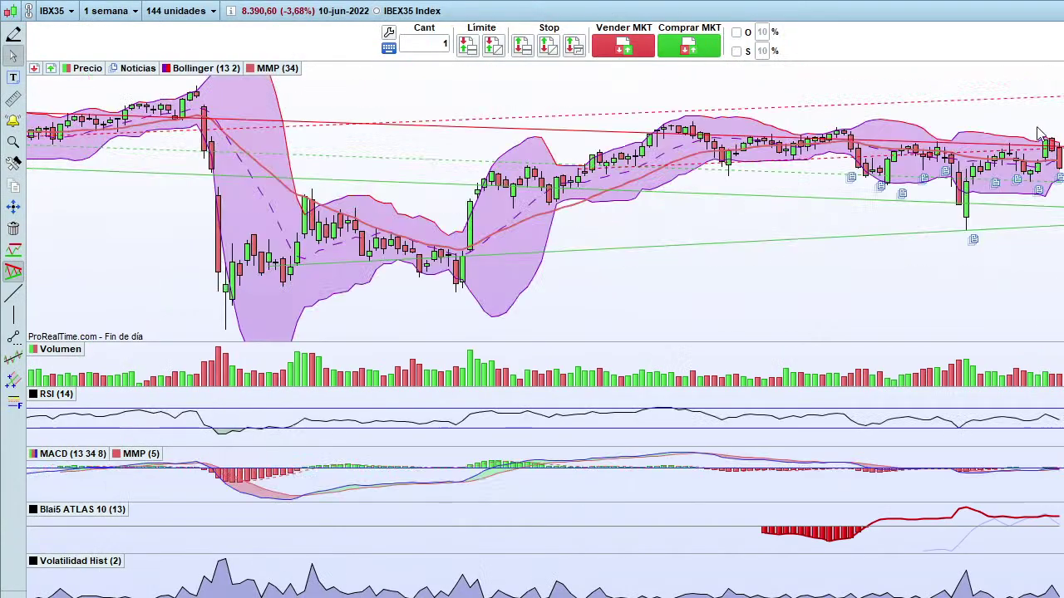
{"action": "mouse_move", "coordinate": [1053, 156]}
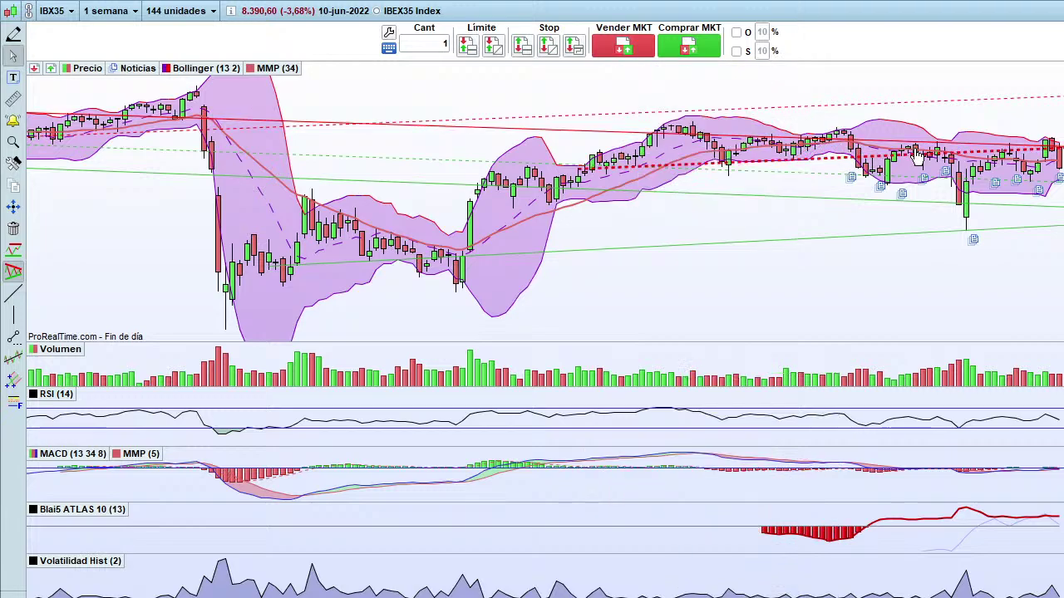
{"action": "mouse_move", "coordinate": [917, 157]}
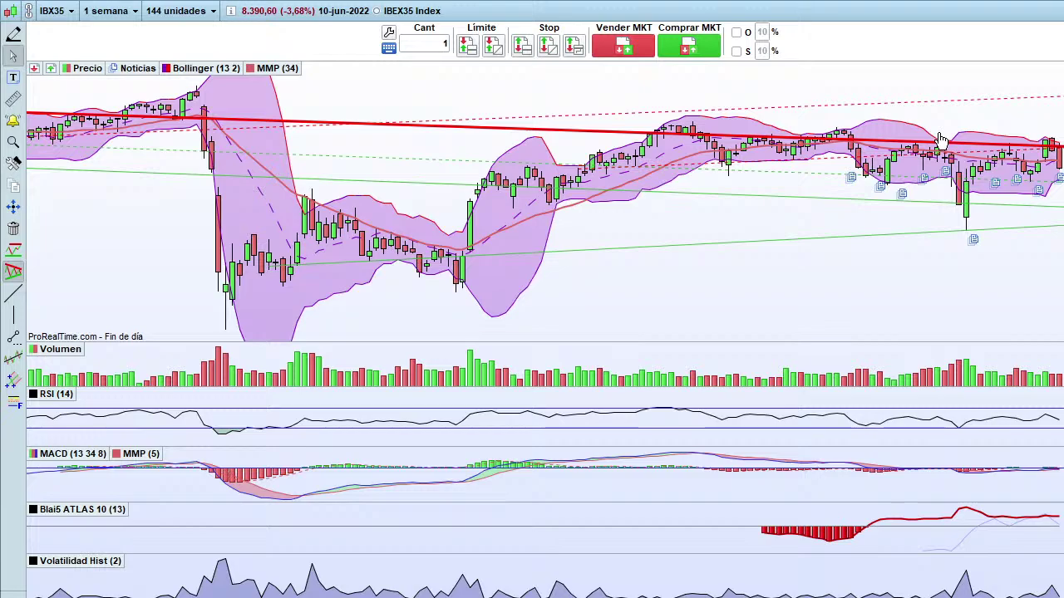
{"action": "mouse_move", "coordinate": [941, 139]}
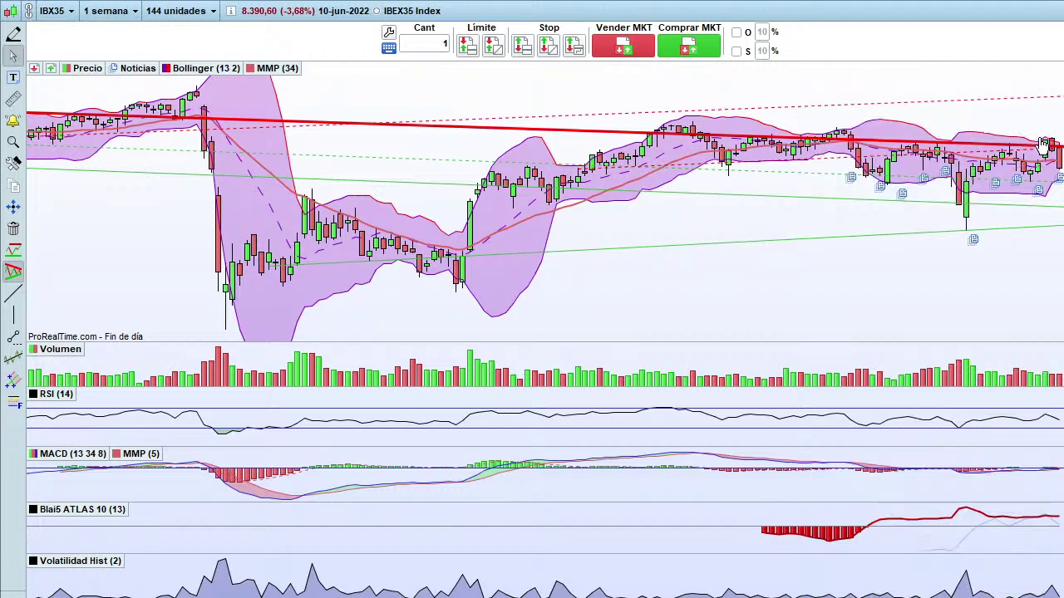
{"action": "mouse_move", "coordinate": [1038, 136]}
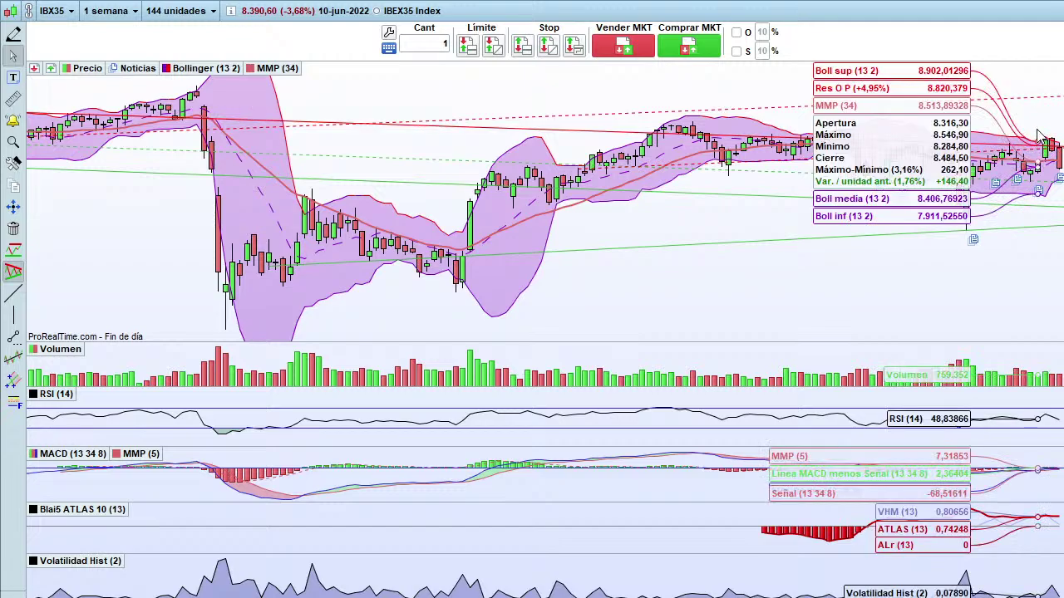